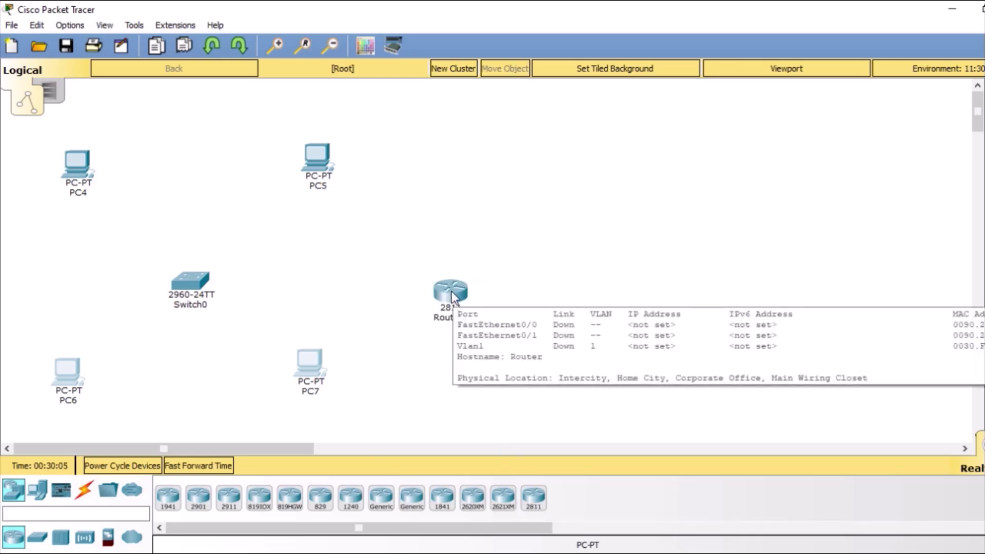
# Connect PC4's FastEthernet0 port to Switch0's FastEthernet0/1 port with a copper straight-through cable
pyautogui.click(85, 491)
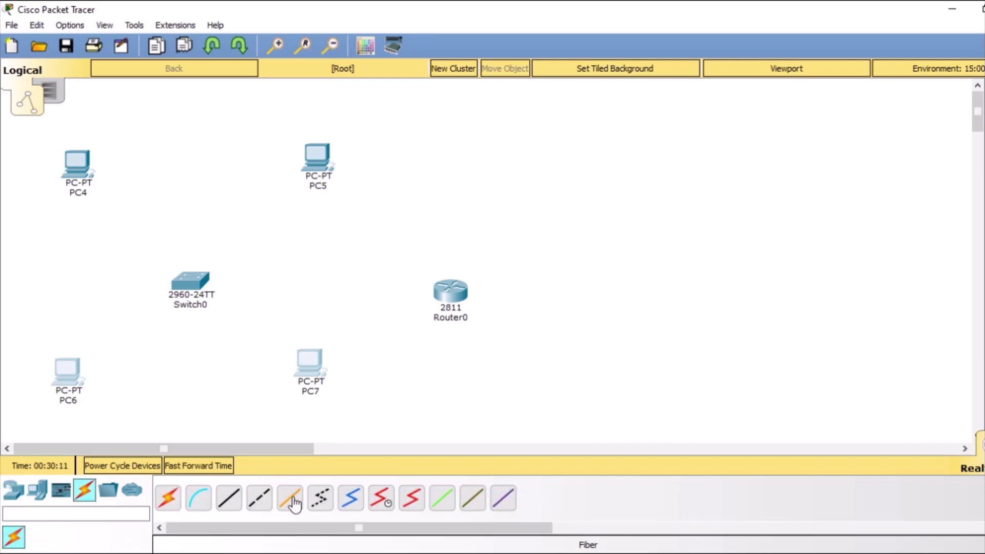
pyautogui.click(229, 498)
pyautogui.click(71, 167)
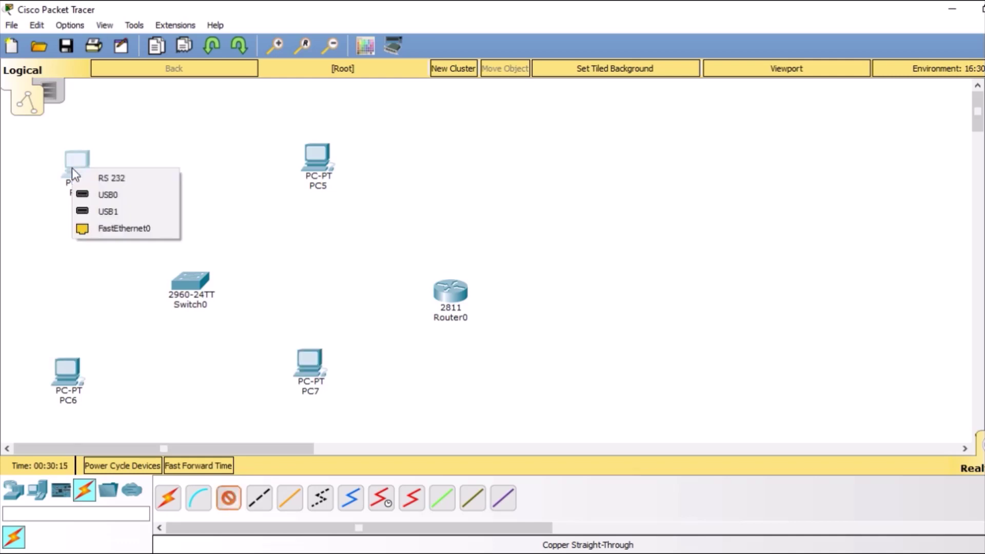
pyautogui.click(118, 229)
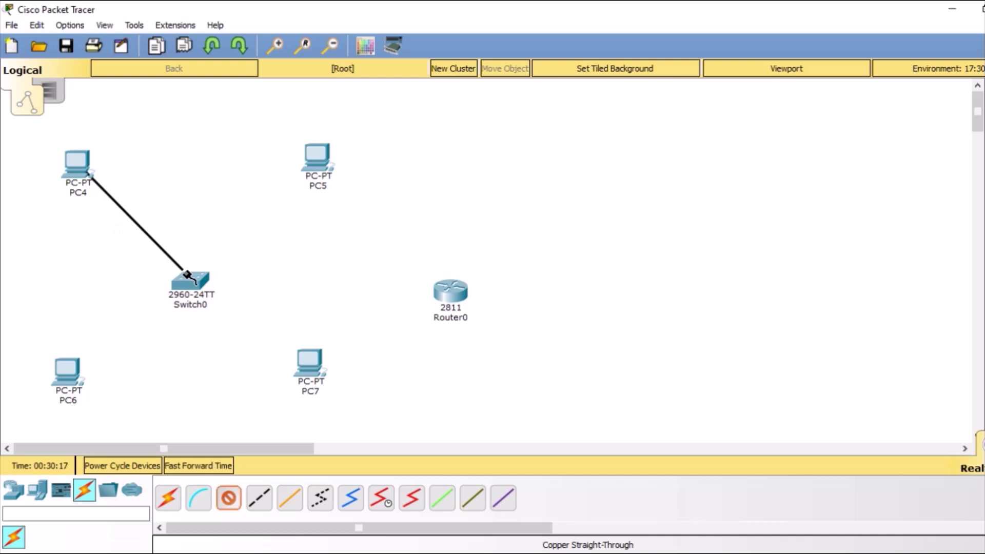
pyautogui.click(189, 279)
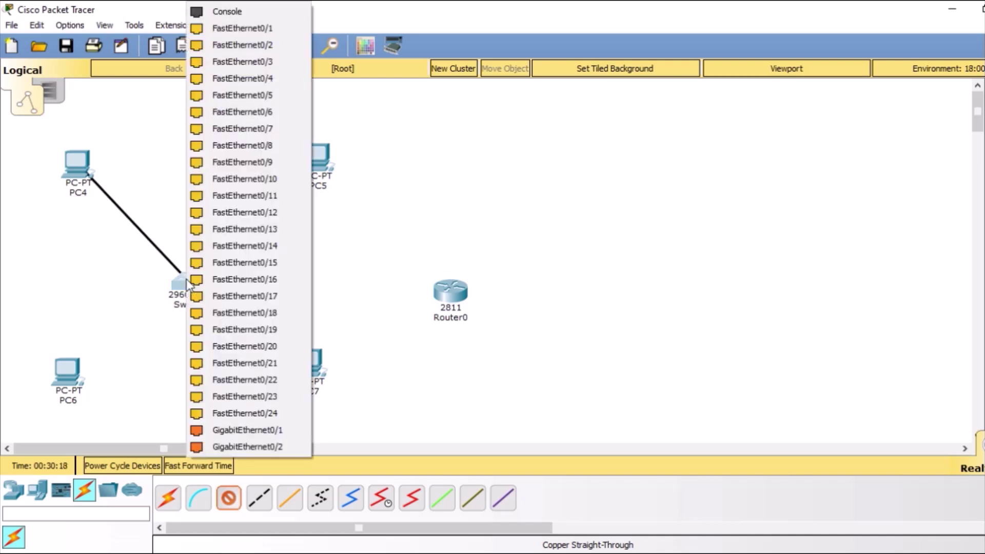
pyautogui.click(252, 29)
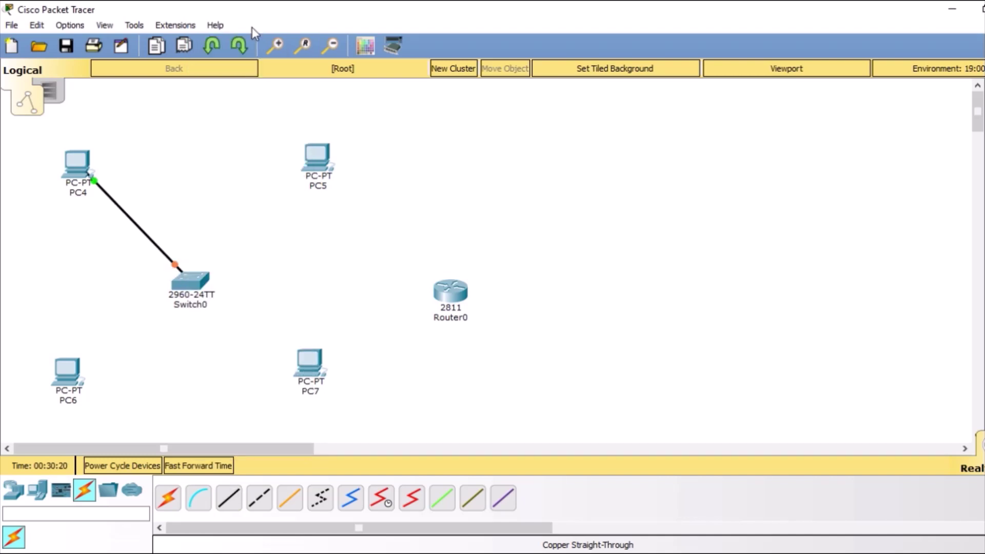
# Connect PC5's FastEthernet0 port to Switch0's FastEthernet0/2 port with a copper straight-through cable
pyautogui.click(227, 505)
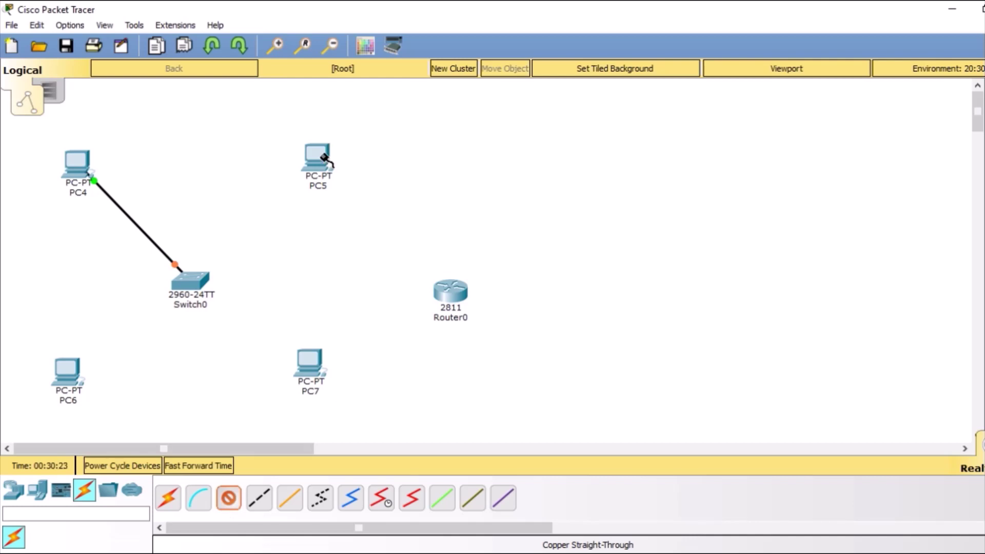
pyautogui.click(325, 157)
pyautogui.click(340, 208)
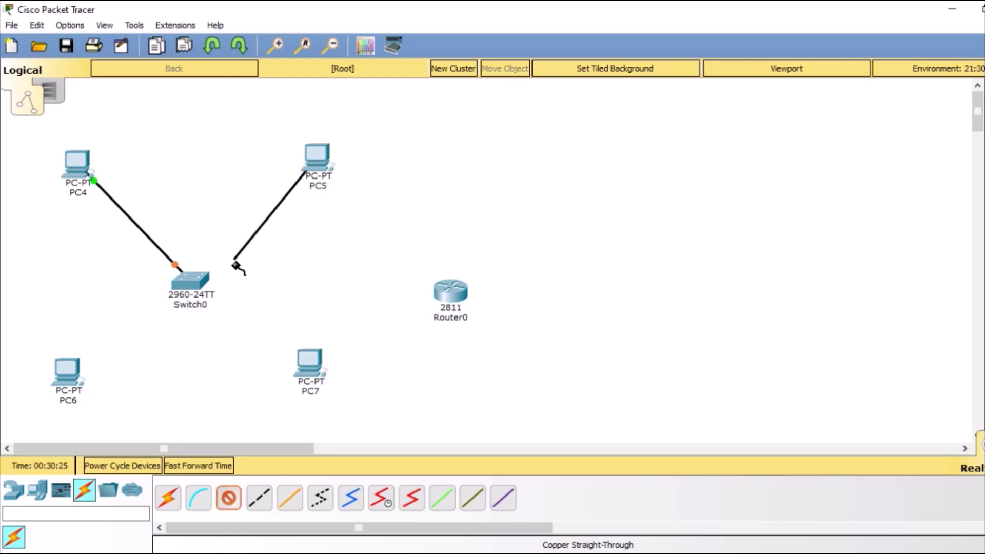
pyautogui.click(198, 280)
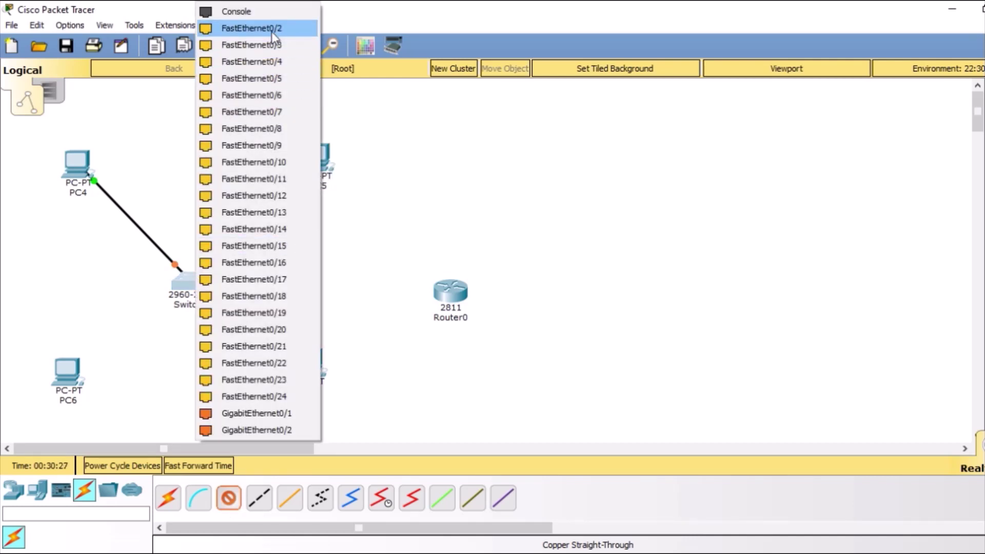
pyautogui.click(273, 31)
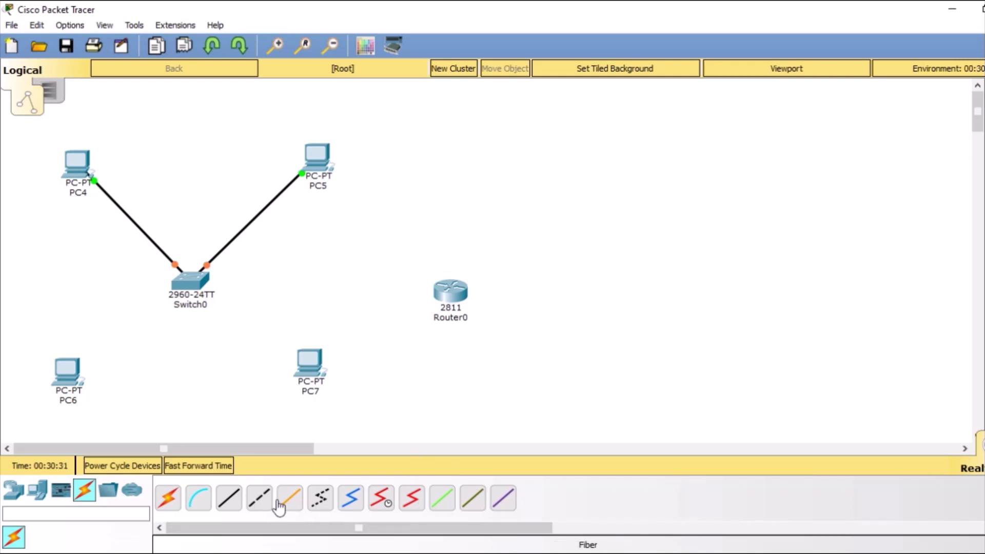
# Connect PC6's FastEthernet0 port to Switch0's FastEthernet0/3 port with a copper straight-through cable
pyautogui.click(229, 497)
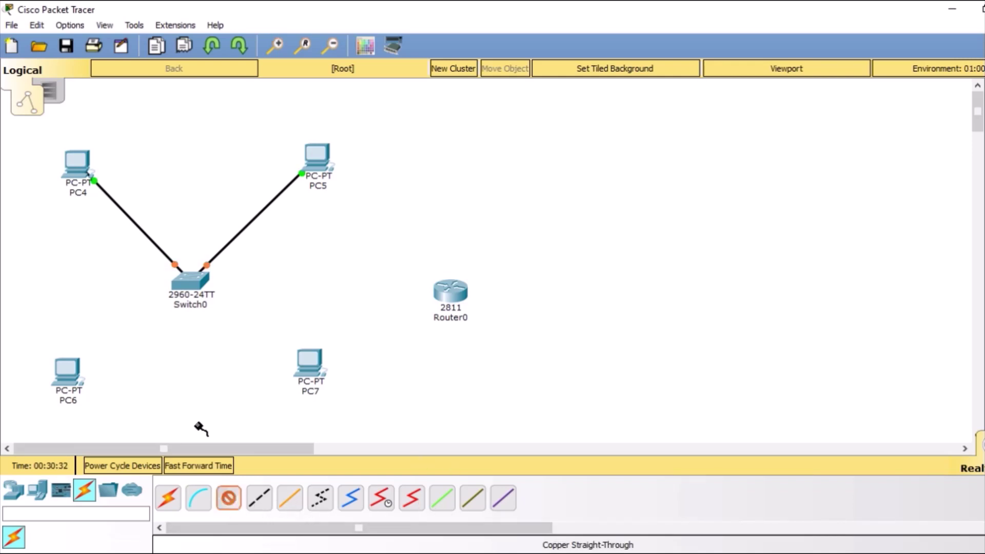
pyautogui.click(74, 374)
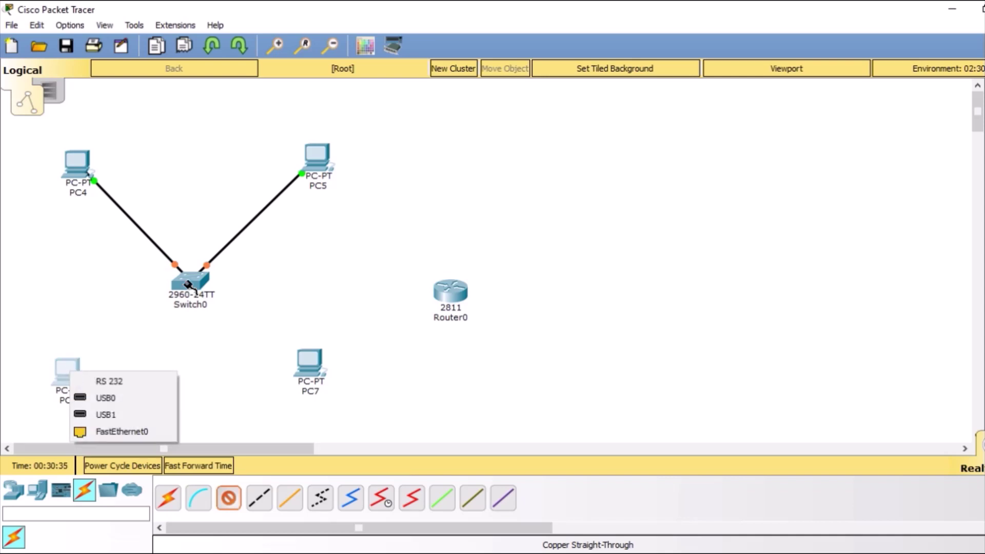
pyautogui.click(122, 431)
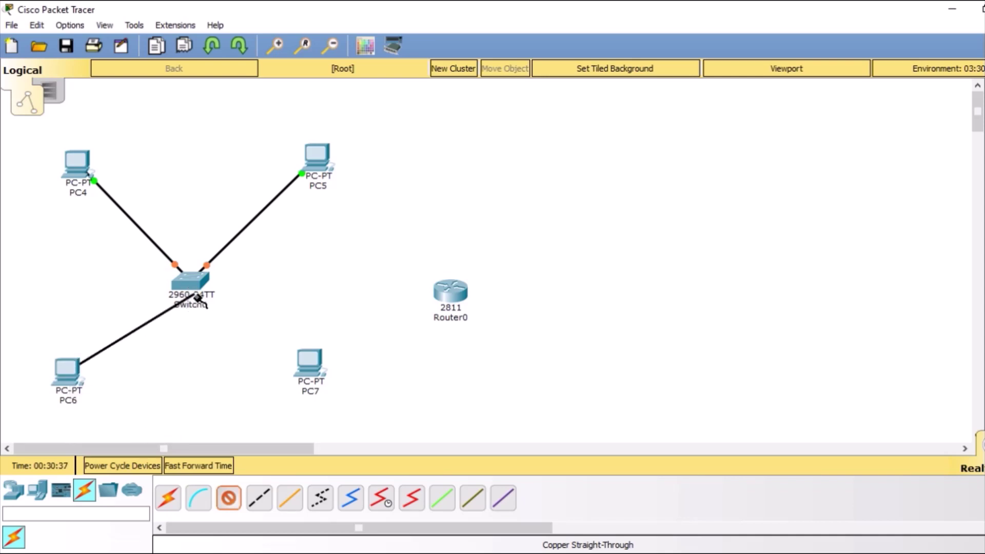
pyautogui.click(187, 281)
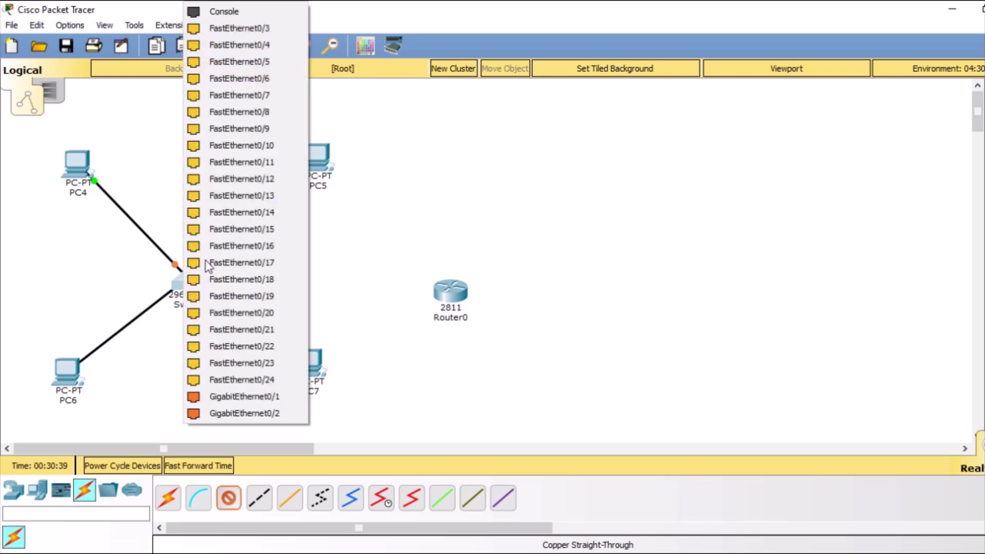
pyautogui.click(245, 27)
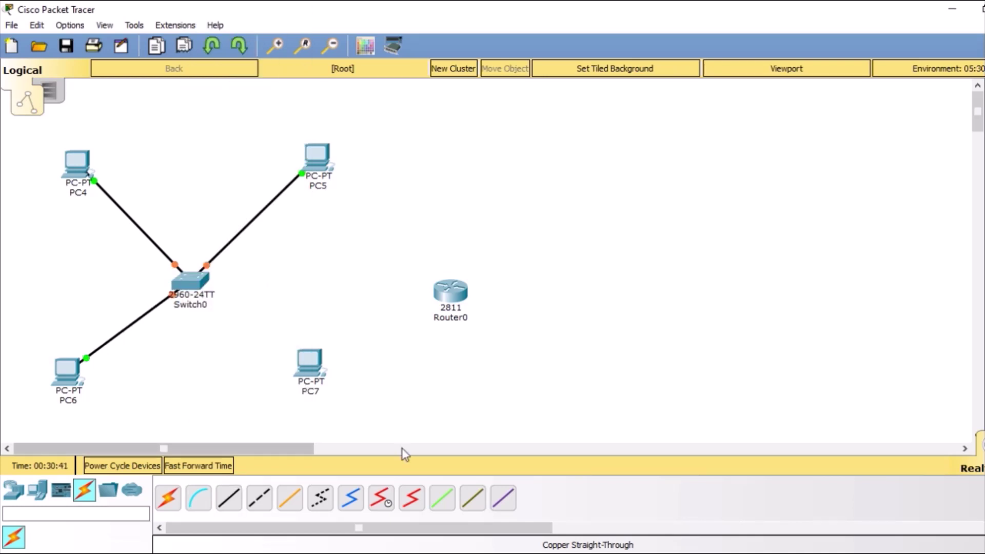
# Connect PC7's FastEthernet0 port to Switch0's FastEthernet0/4 port with a copper straight-through cable
pyautogui.click(229, 502)
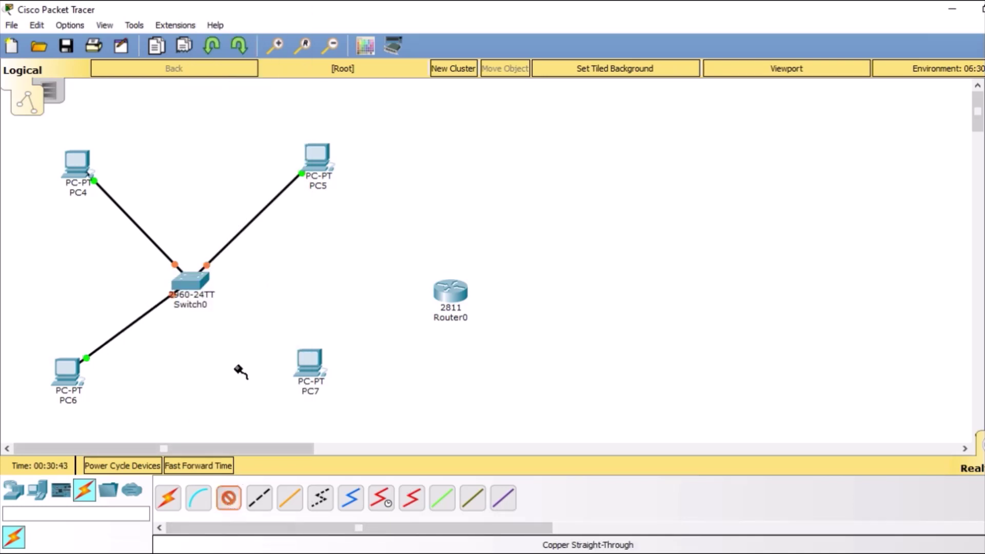
pyautogui.click(308, 373)
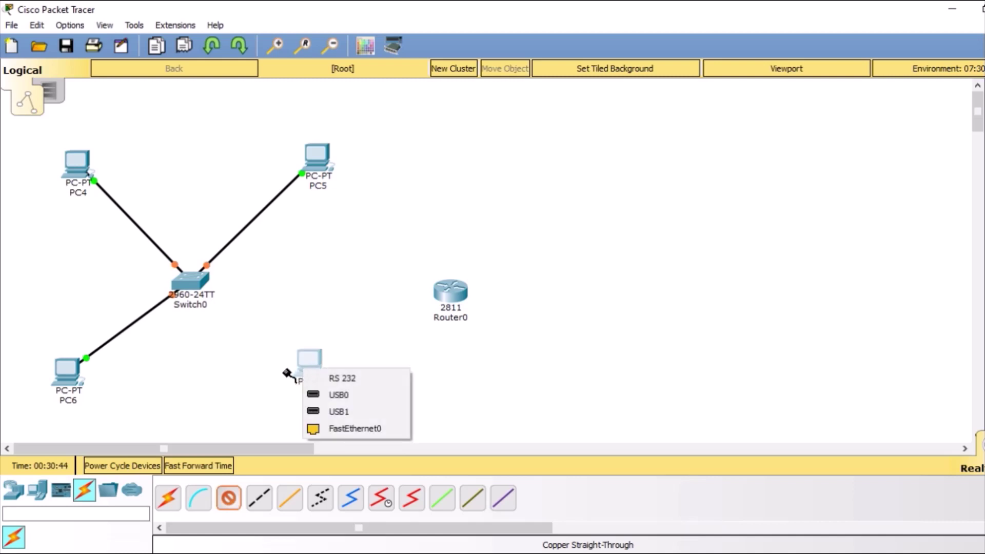
pyautogui.click(359, 433)
pyautogui.click(190, 282)
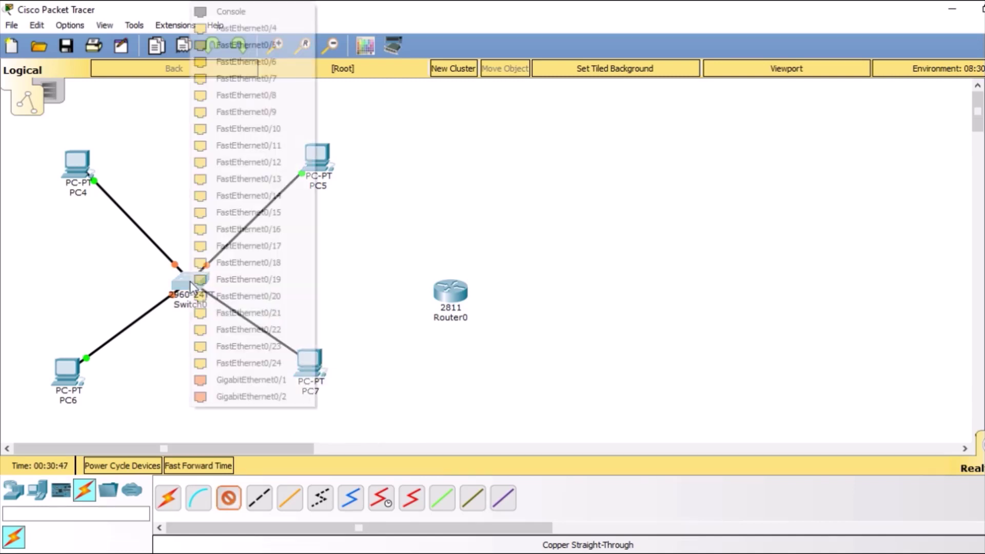
pyautogui.click(272, 28)
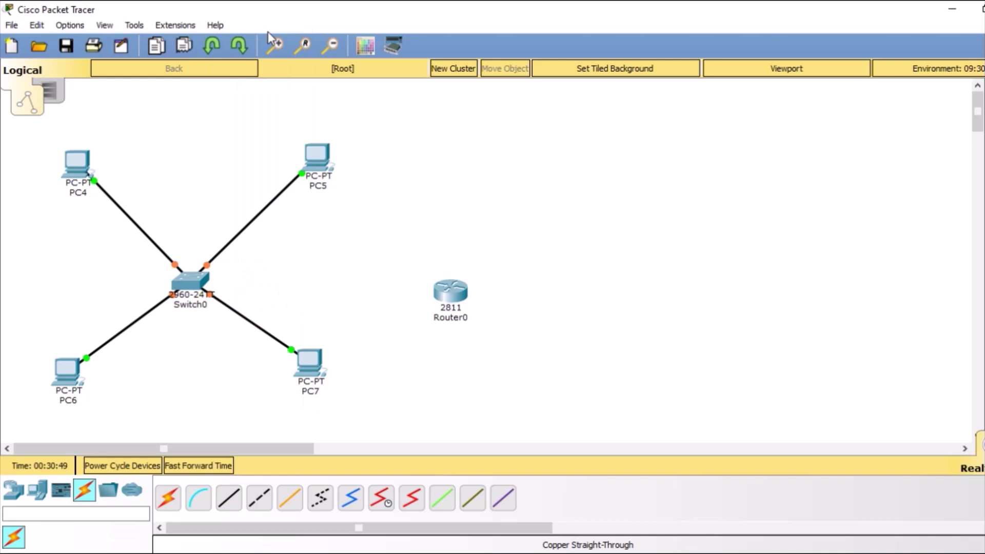
# Connect Switch0's next free FastEthernet port to Router0's FastEthernet0/0 port with a copper straight-through cable
pyautogui.click(228, 498)
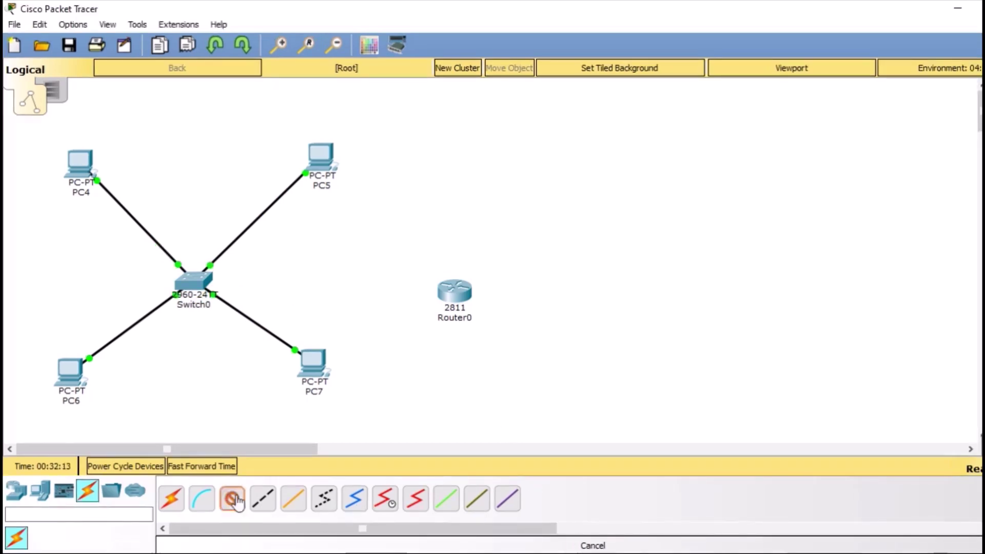
pyautogui.click(233, 500)
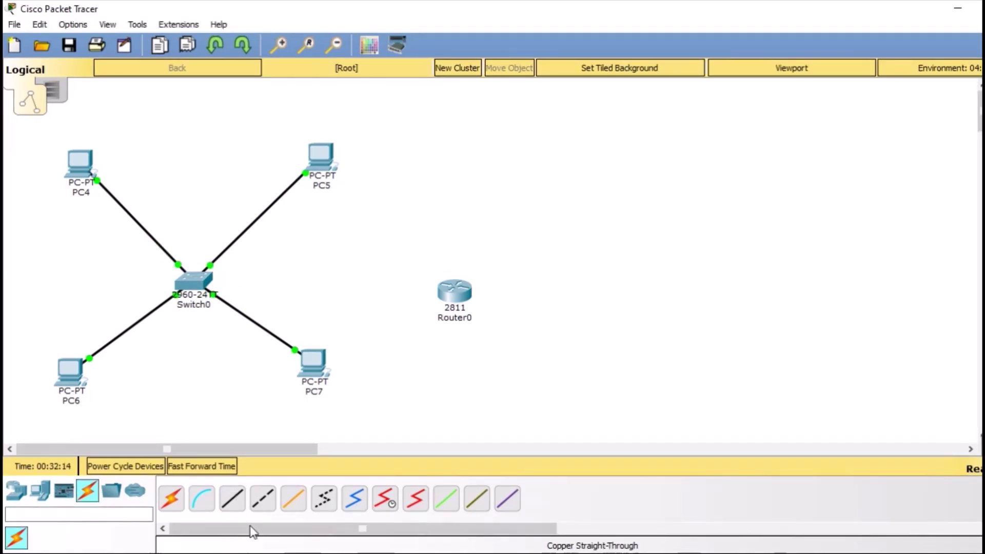
pyautogui.click(232, 498)
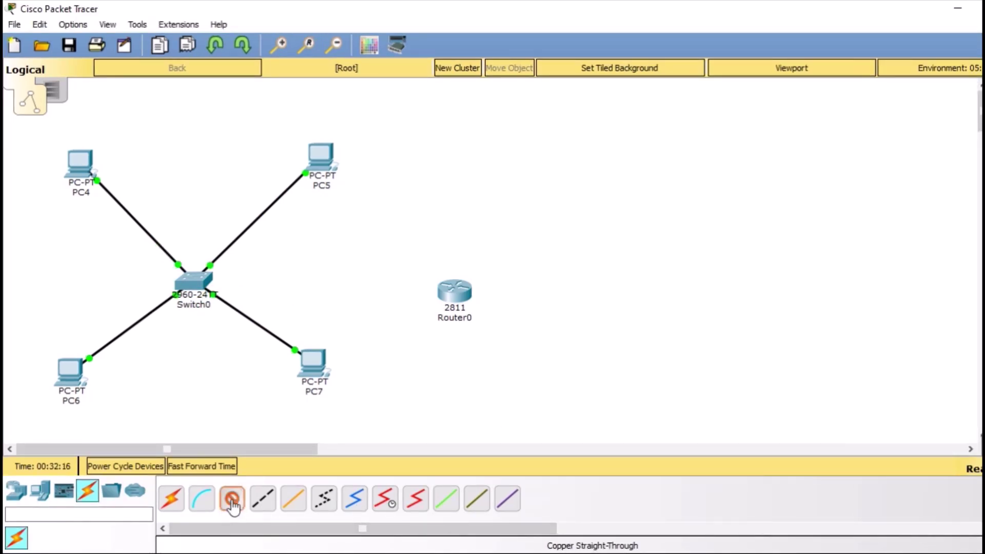
pyautogui.click(198, 284)
pyautogui.click(290, 28)
pyautogui.click(446, 287)
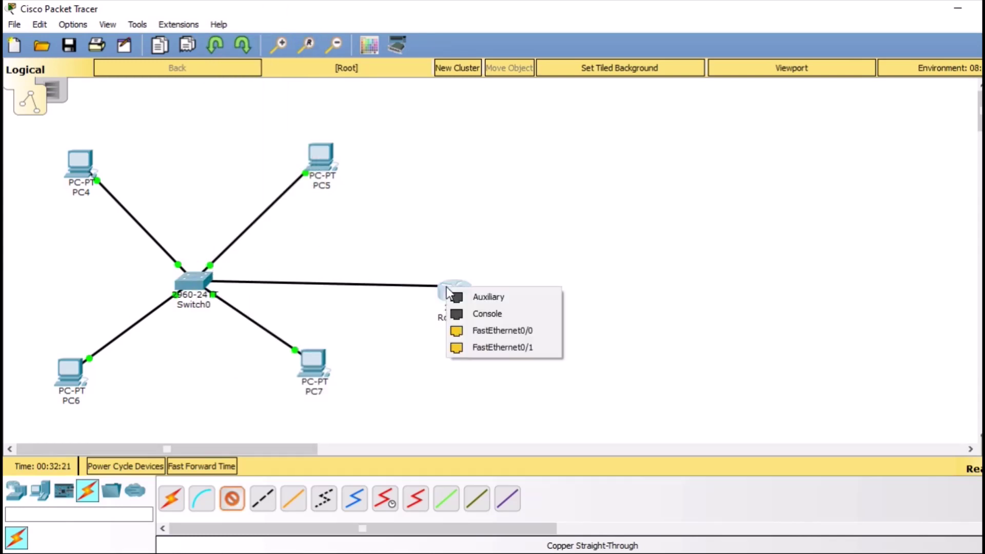
pyautogui.click(481, 334)
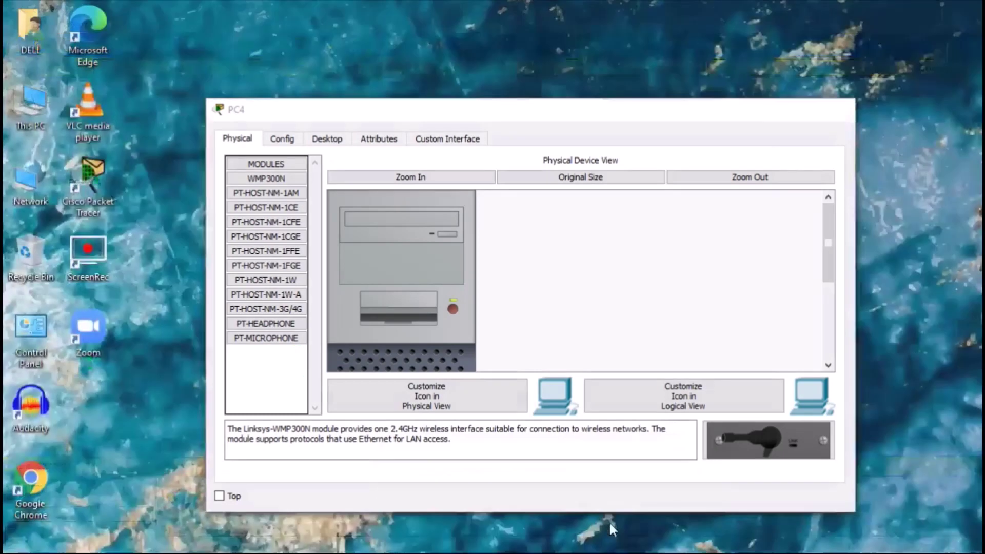
# Give PC4 the static IP address 192.168.1.10, subnet mask 255.255.255.0 and default gateway 192.168.1.1, and close its window
pyautogui.click(610, 528)
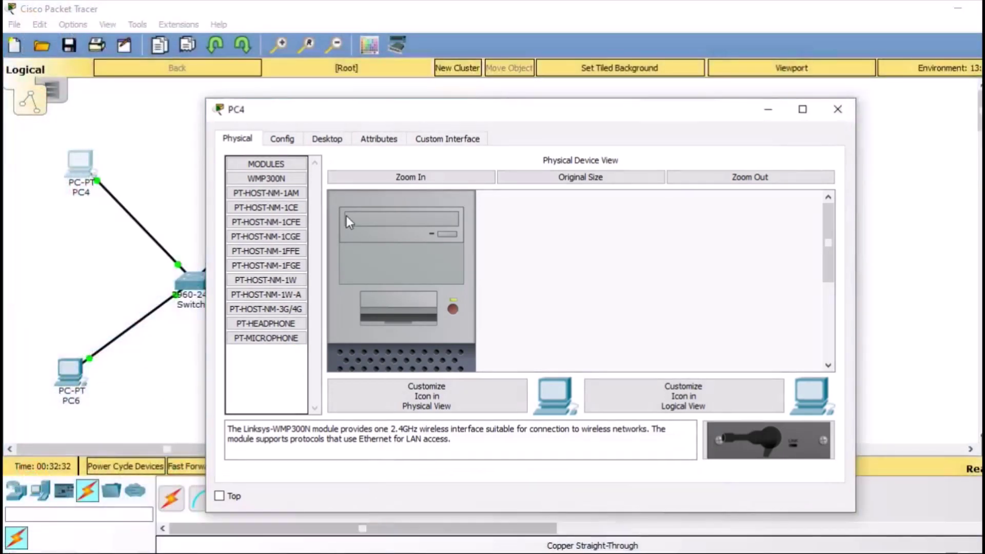
pyautogui.click(802, 109)
pyautogui.click(119, 35)
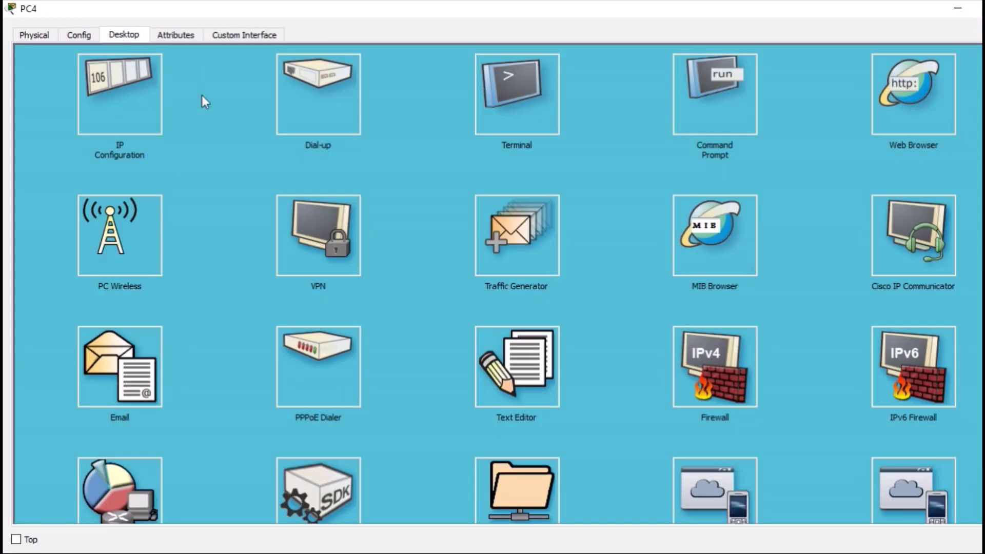
pyautogui.click(120, 112)
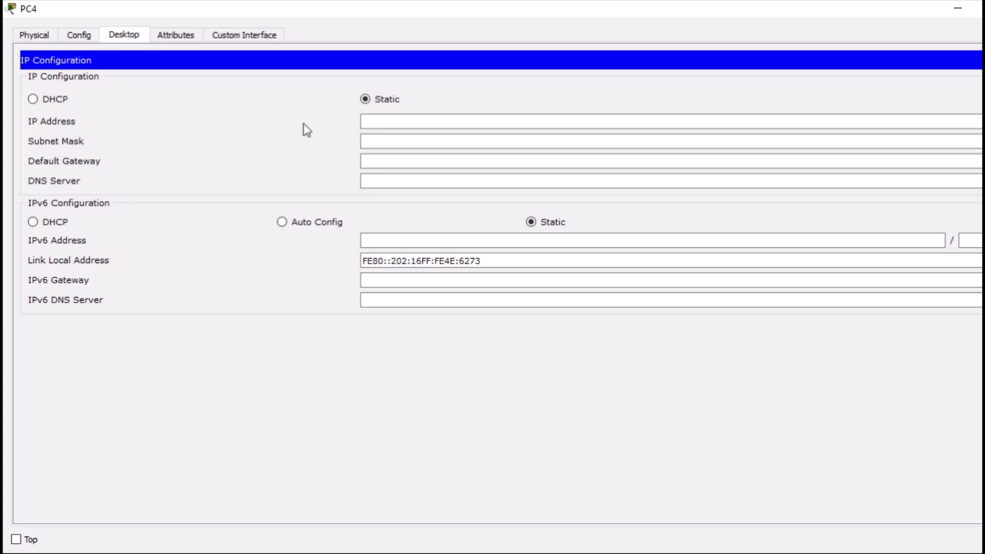
pyautogui.click(421, 122)
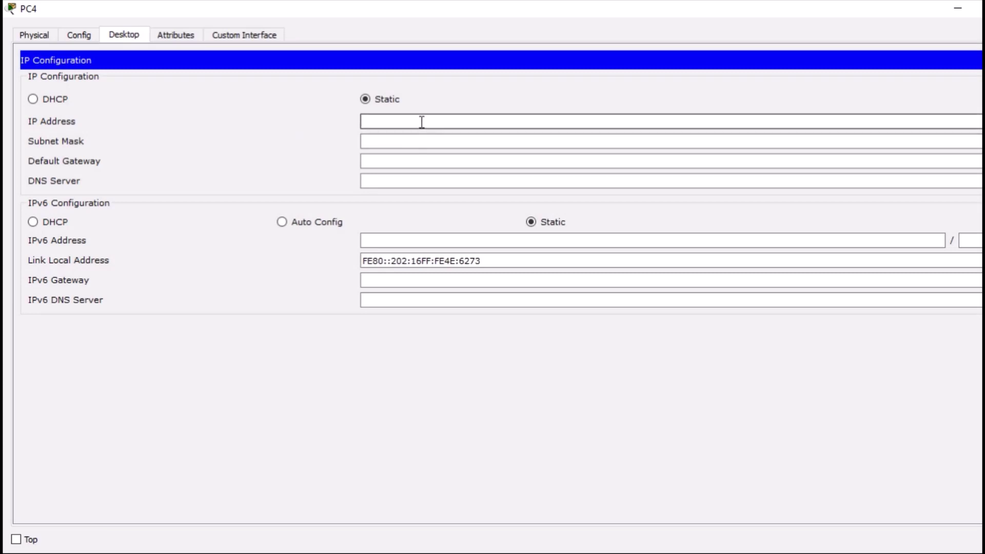
pyautogui.write('192.168.1.10')
pyautogui.press('Tab')
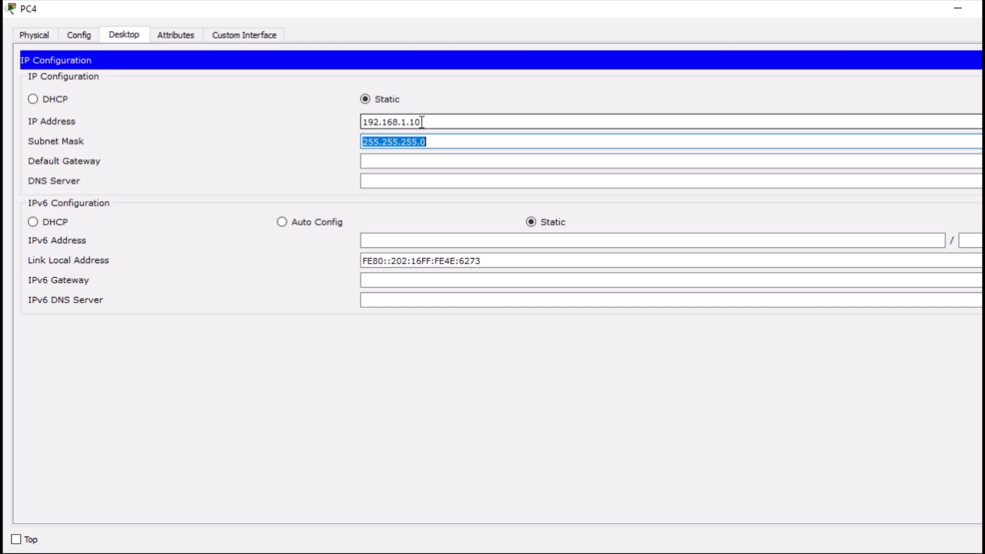
pyautogui.press('Tab')
pyautogui.write('192')
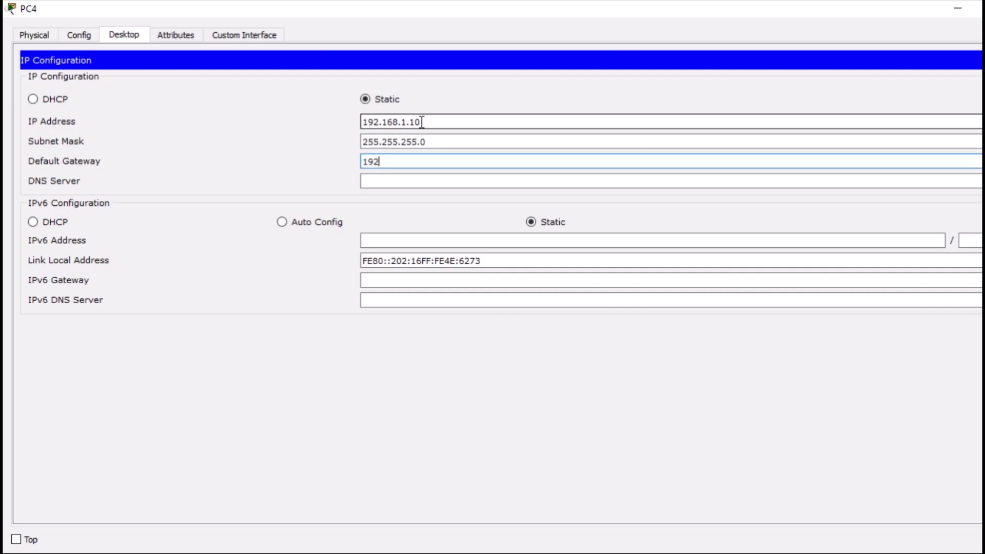
pyautogui.write('.168.1.1')
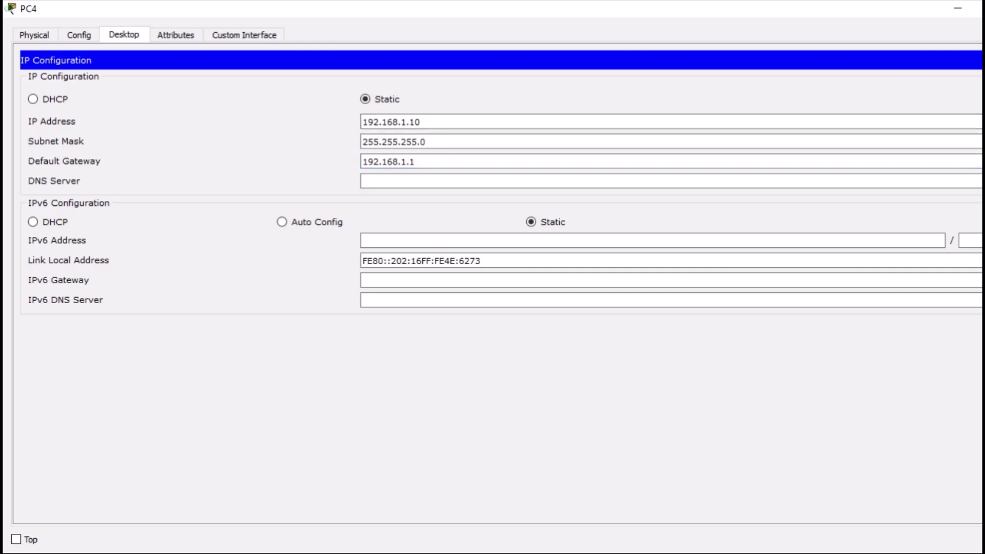
pyautogui.click(124, 34)
pyautogui.hotkey('alt', 'F4')
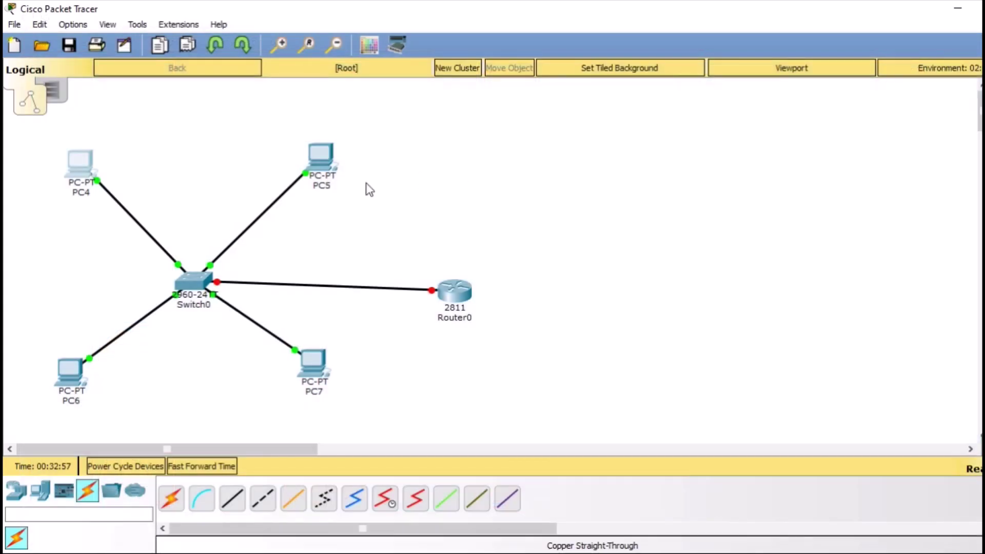
# Give PC5 the static IP address 192.168.1.20, subnet mask 255.255.255.0 and default gateway 192.168.1.1, and close its window
pyautogui.click(319, 164)
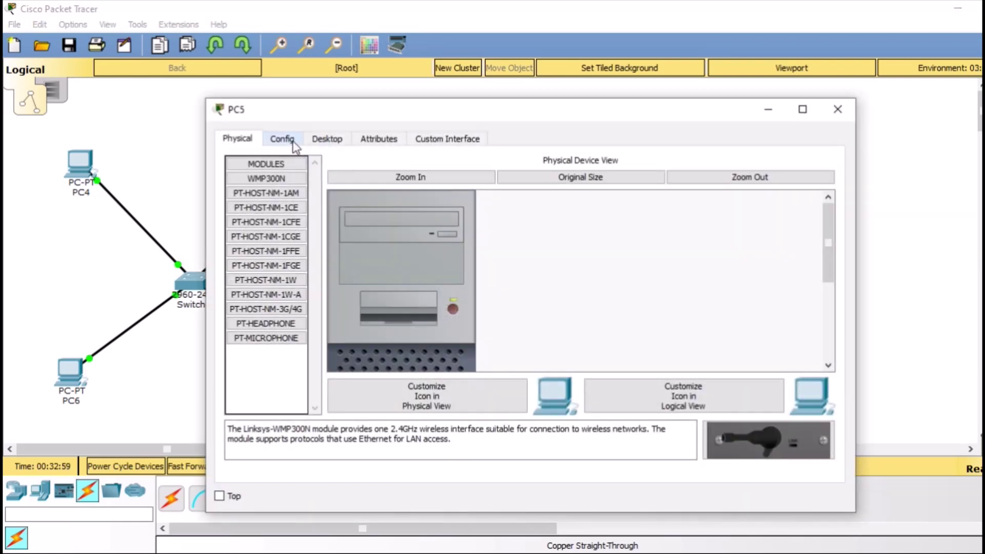
pyautogui.click(326, 138)
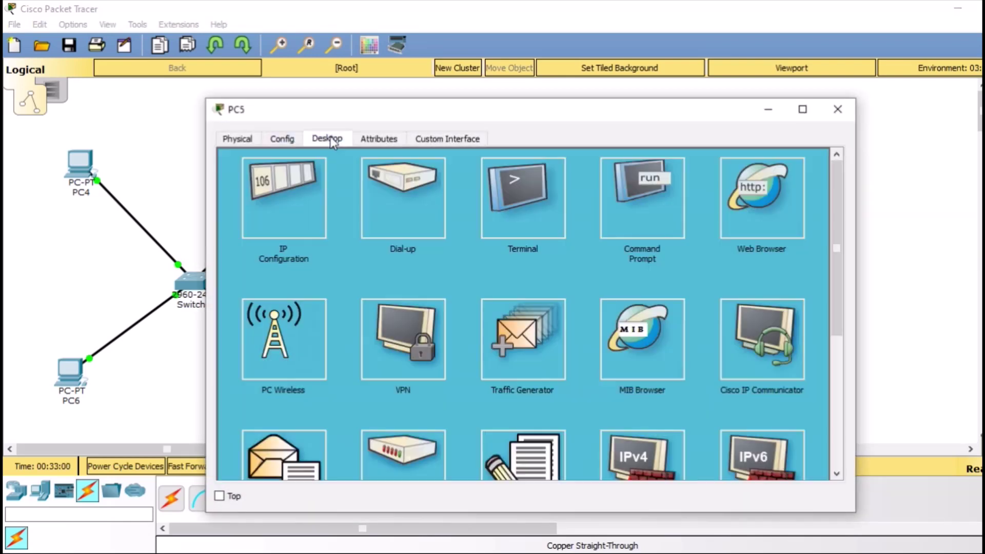
pyautogui.click(282, 214)
pyautogui.write('192')
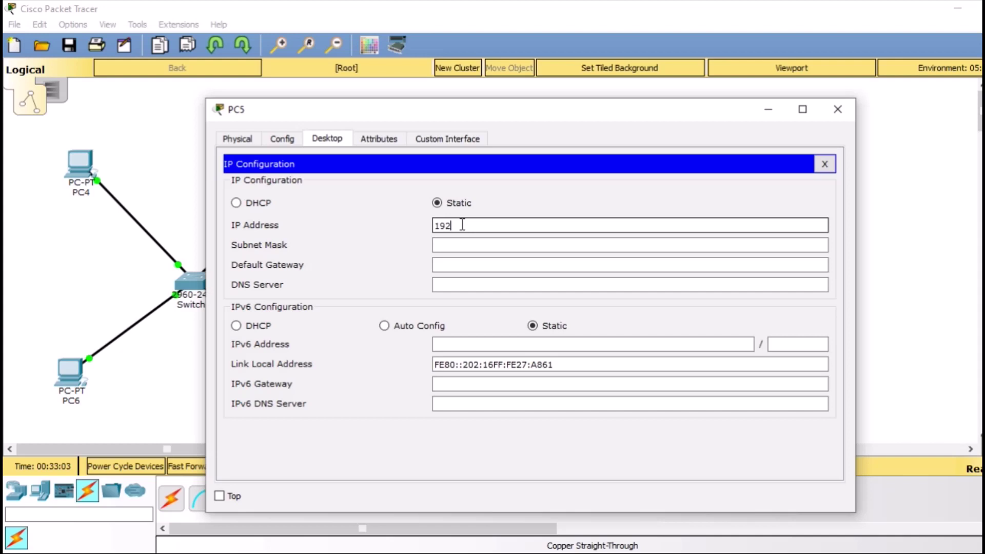
pyautogui.write('.168.1.20')
pyautogui.press('Tab')
pyautogui.press('Tab')
pyautogui.write('192')
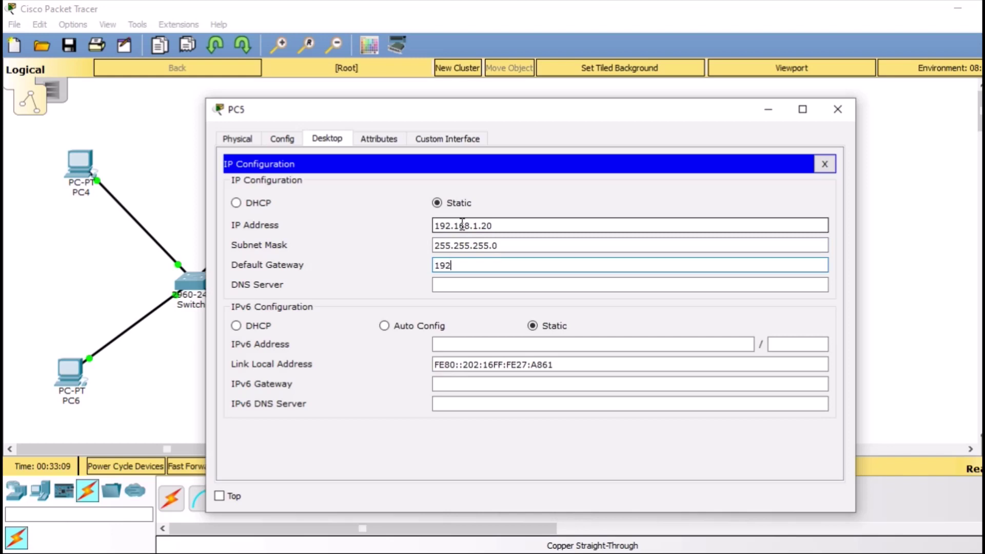
pyautogui.write('.168.1.1')
pyautogui.click(825, 164)
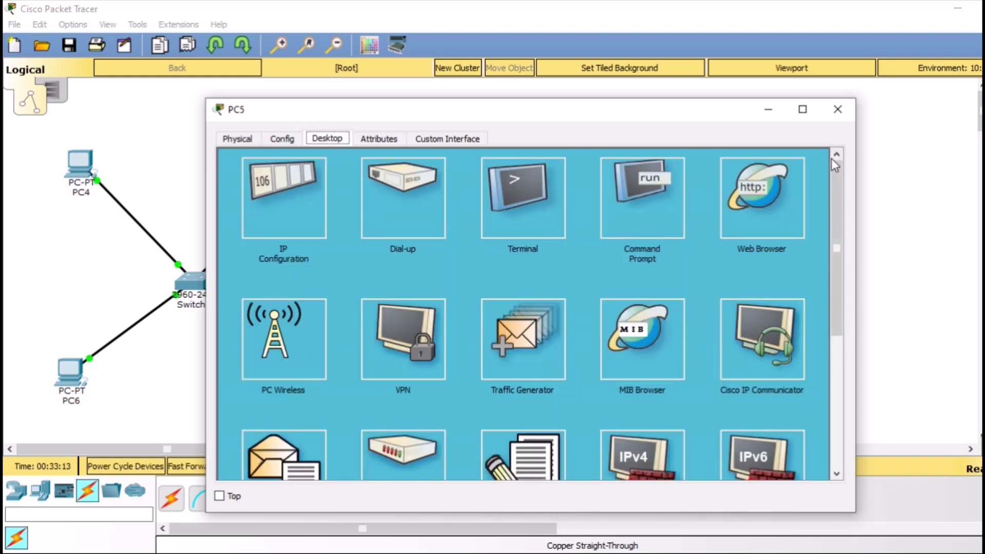
pyautogui.click(837, 109)
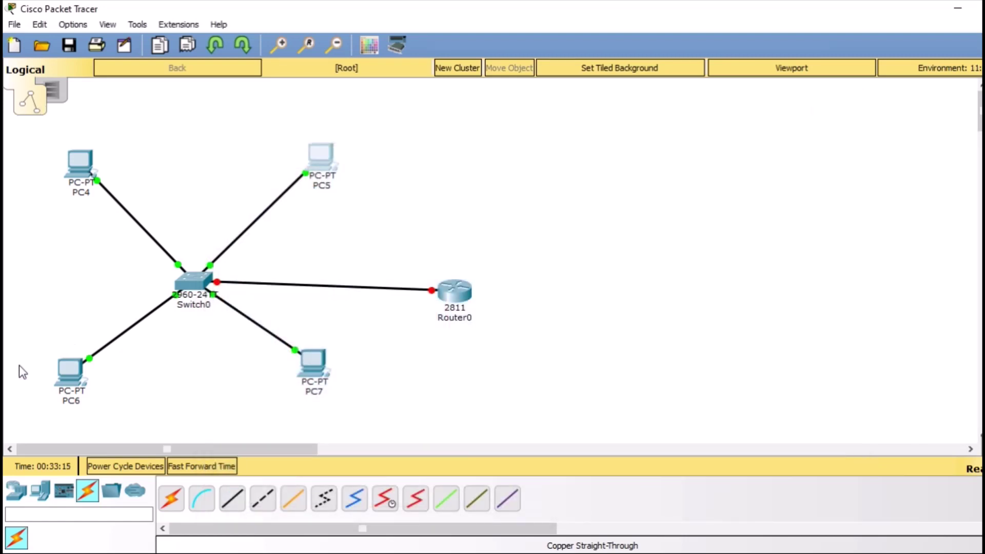
# Give PC6 the static IP address 192.168.2.10, subnet mask 255.255.255.0 and default gateway 192.168.2.2, and close its window
pyautogui.click(69, 371)
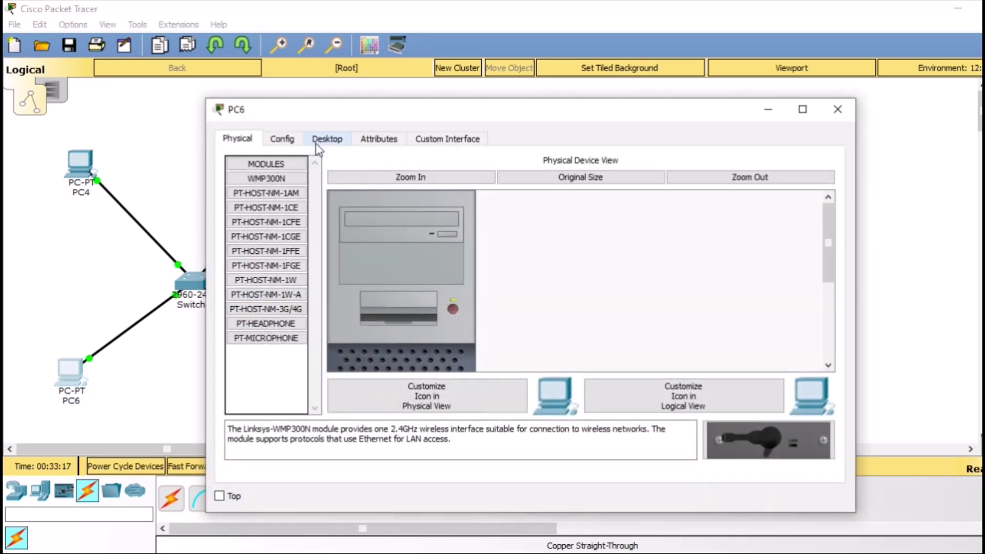
pyautogui.click(320, 144)
pyautogui.click(289, 203)
pyautogui.click(446, 225)
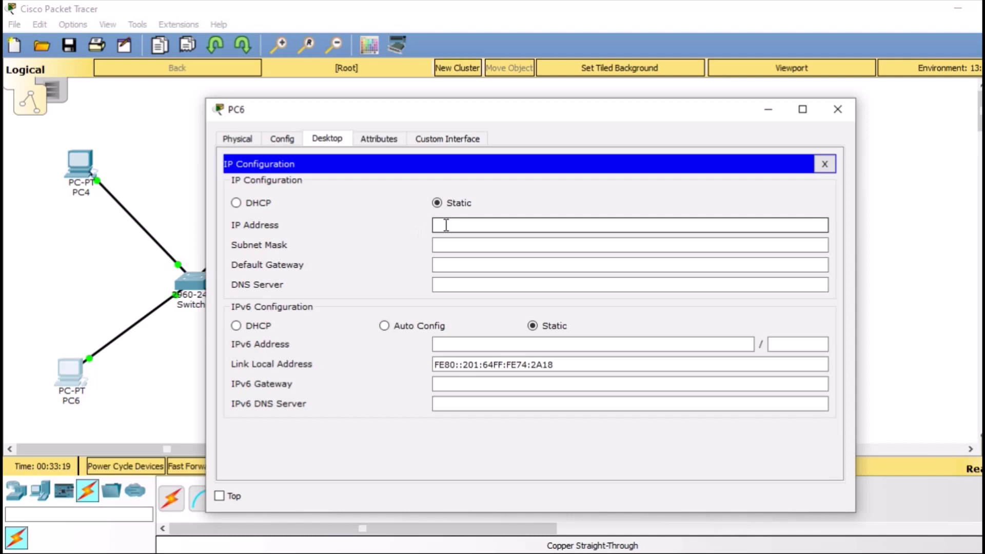
pyautogui.write('192.169')
pyautogui.write('8.1.')
pyautogui.press('BackSpace')
pyautogui.press('BackSpace')
pyautogui.write('2.10')
pyautogui.press('Tab')
pyautogui.press('Tab')
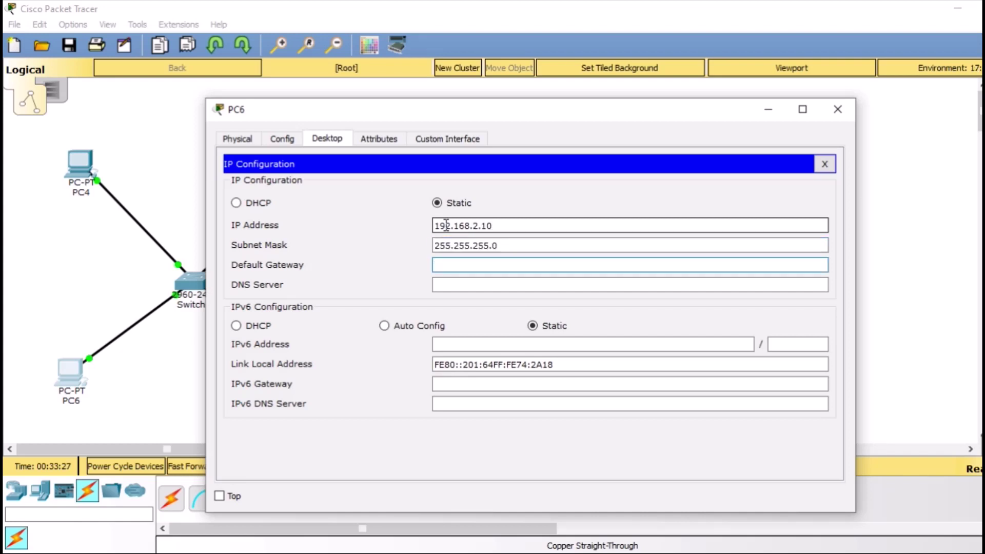
pyautogui.write('192.168.2.2')
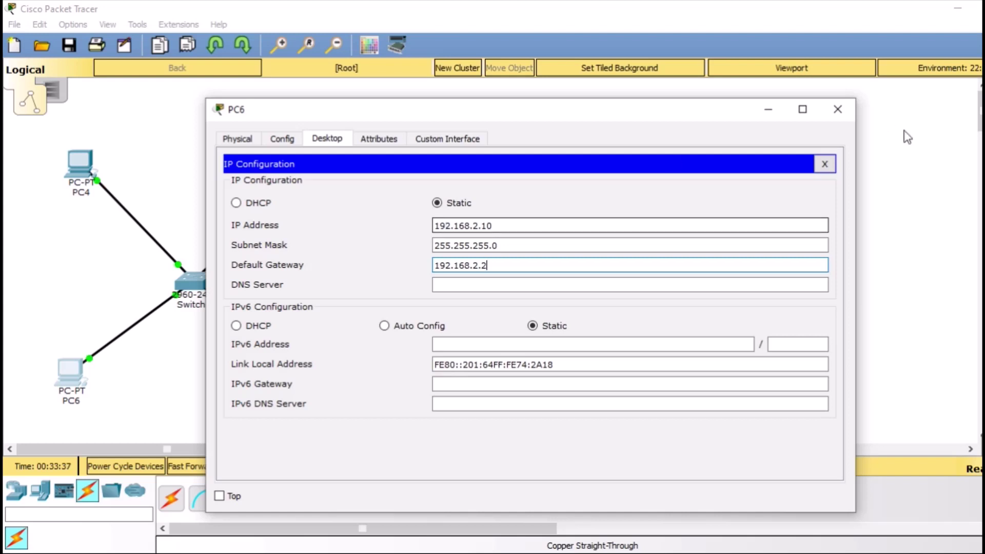
pyautogui.click(827, 165)
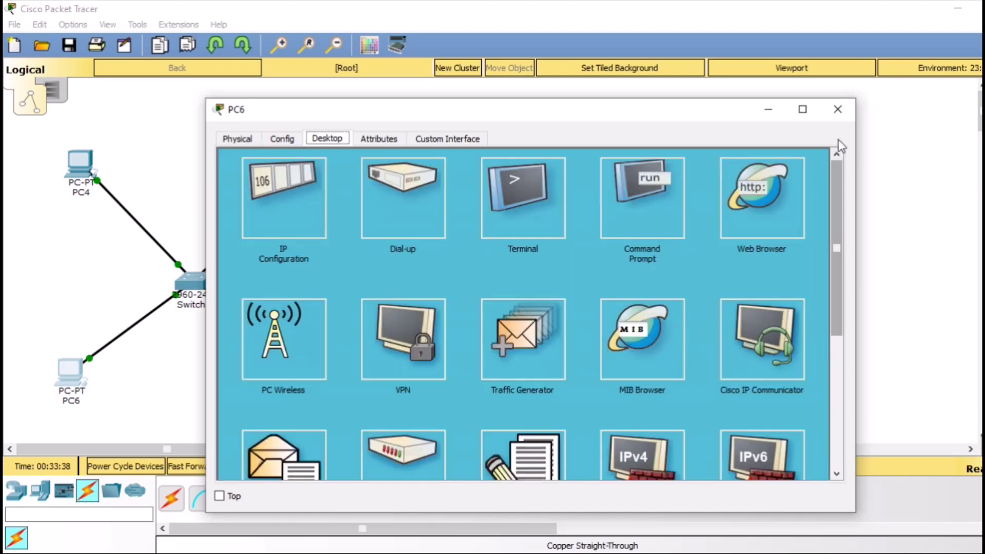
pyautogui.click(837, 109)
# Give PC7 the static IP address 192.168.2.20, subnet mask 255.255.255.0 and default gateway 192.168.2.2, and close its window
pyautogui.click(319, 374)
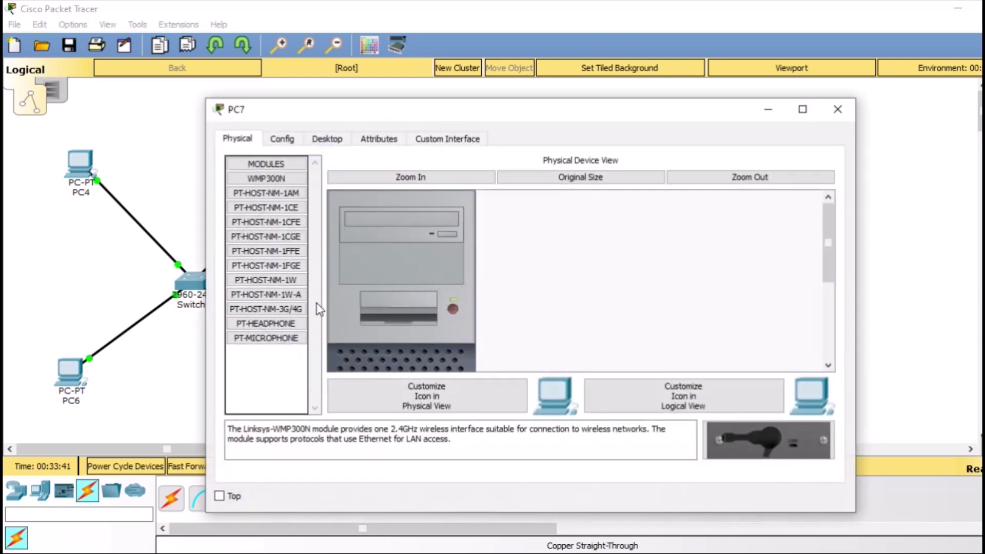
pyautogui.click(334, 143)
pyautogui.click(285, 223)
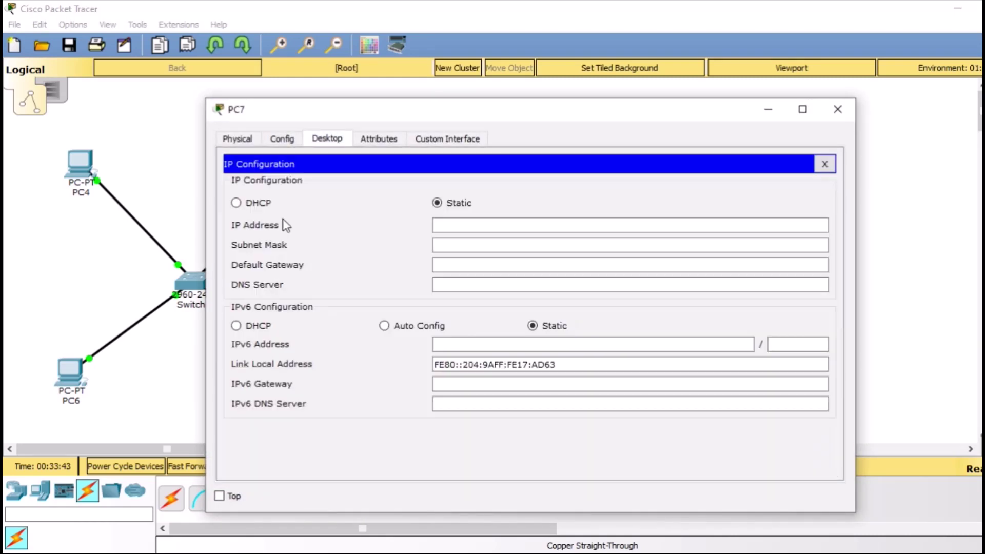
pyautogui.write('192')
pyautogui.press('BackSpace')
pyautogui.press('BackSpace')
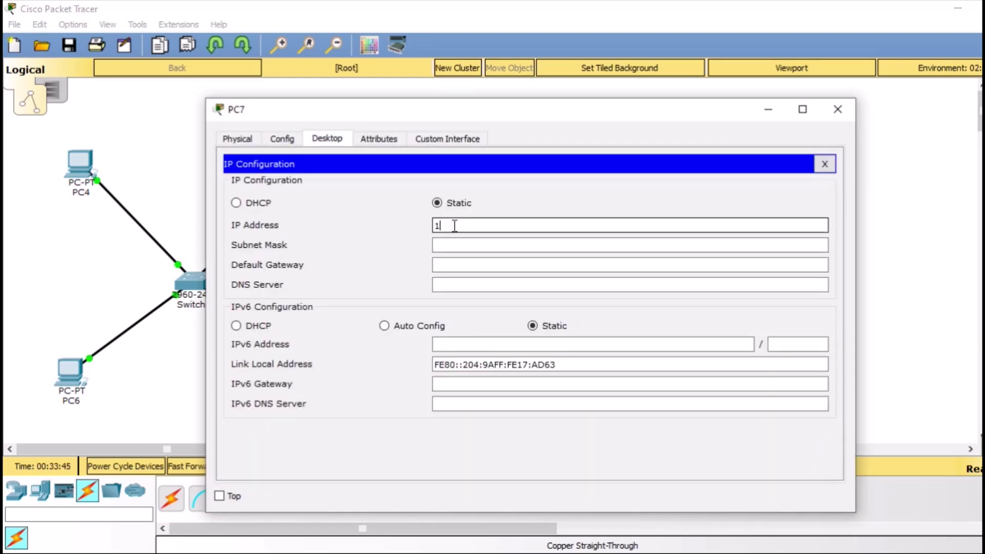
pyautogui.write('92.168.2.20')
pyautogui.press('Tab')
pyautogui.press('Tab')
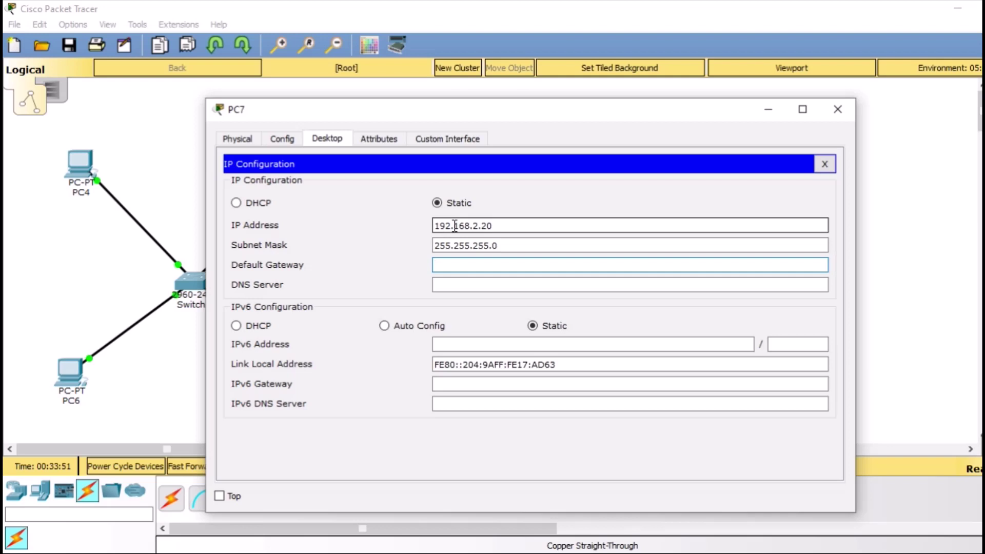
pyautogui.write('192.168.2.2')
pyautogui.click(836, 112)
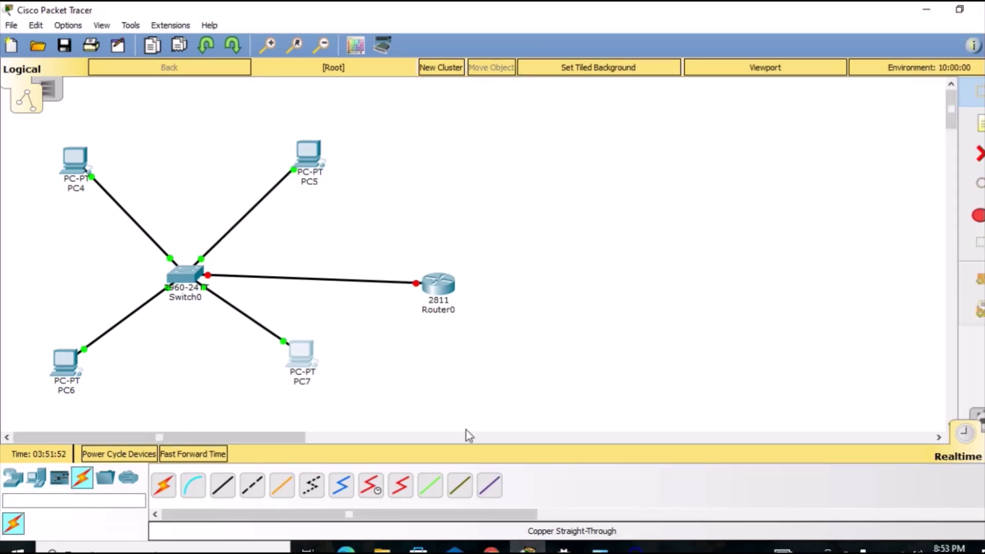
# Open Switch0's command line full screen and enter global configuration mode with enable and config terminal
pyautogui.click(191, 283)
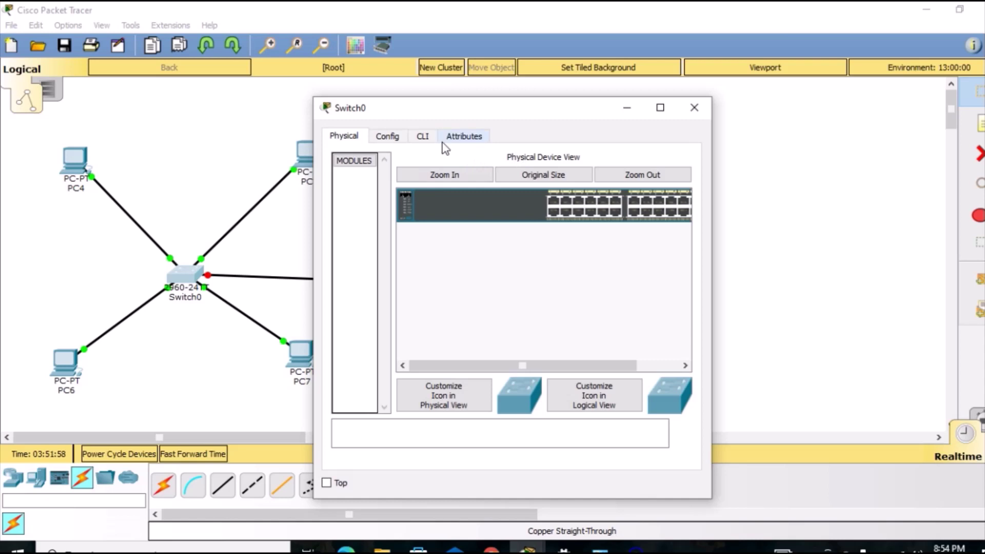
pyautogui.click(423, 136)
pyautogui.click(660, 109)
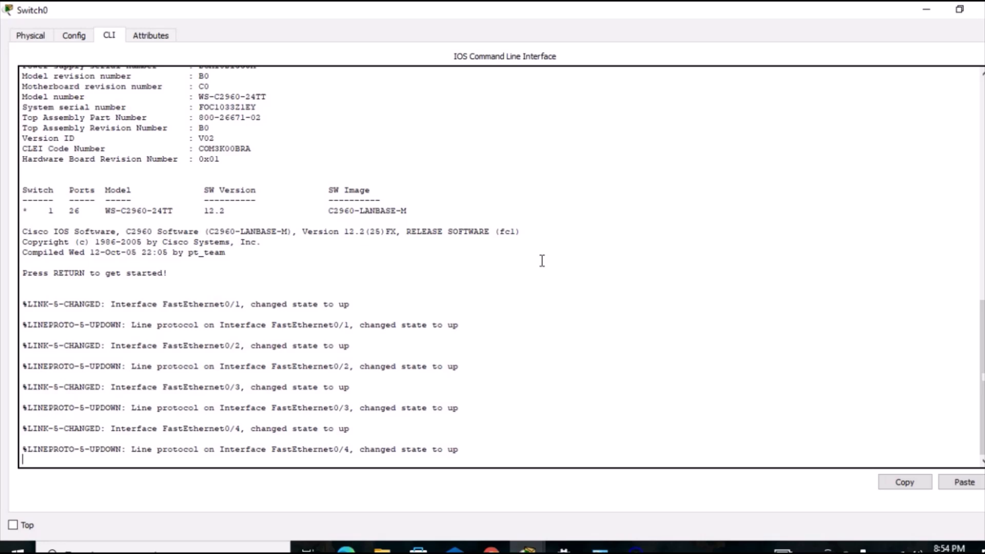
pyautogui.press('Return')
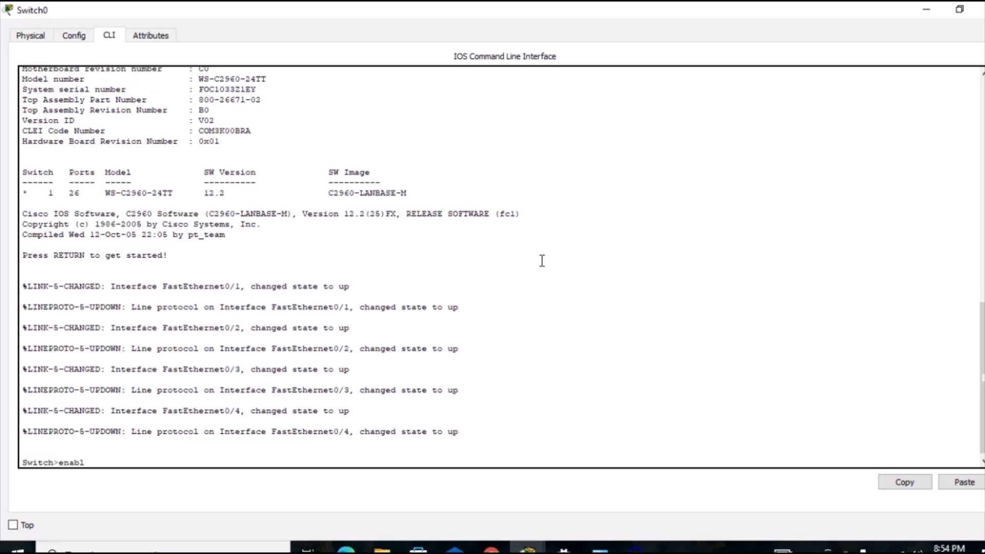
pyautogui.press('Return')
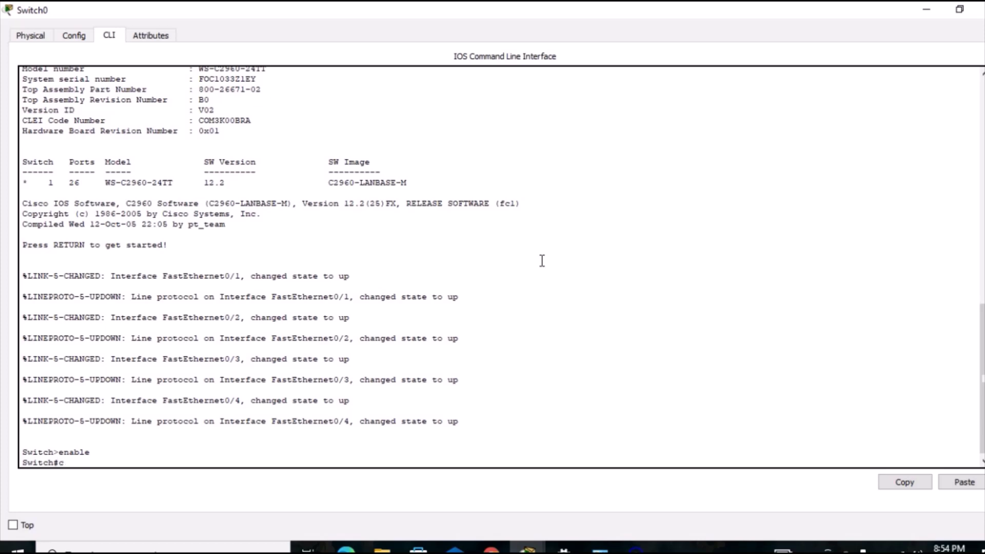
pyautogui.write('config terminal')
pyautogui.press('Return')
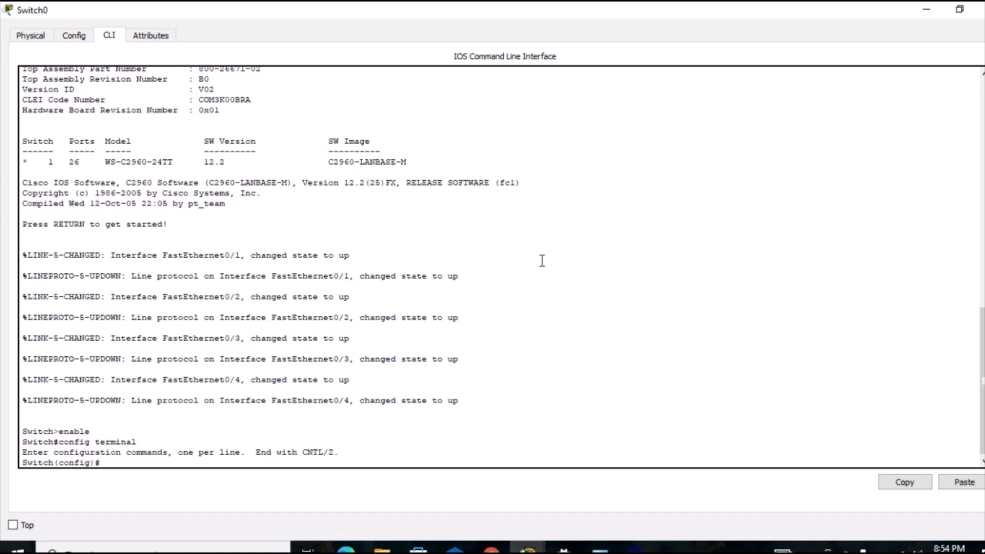
# Create VLAN 10 on Switch0 and name it HR
pyautogui.write('lan 10')
pyautogui.press('Return')
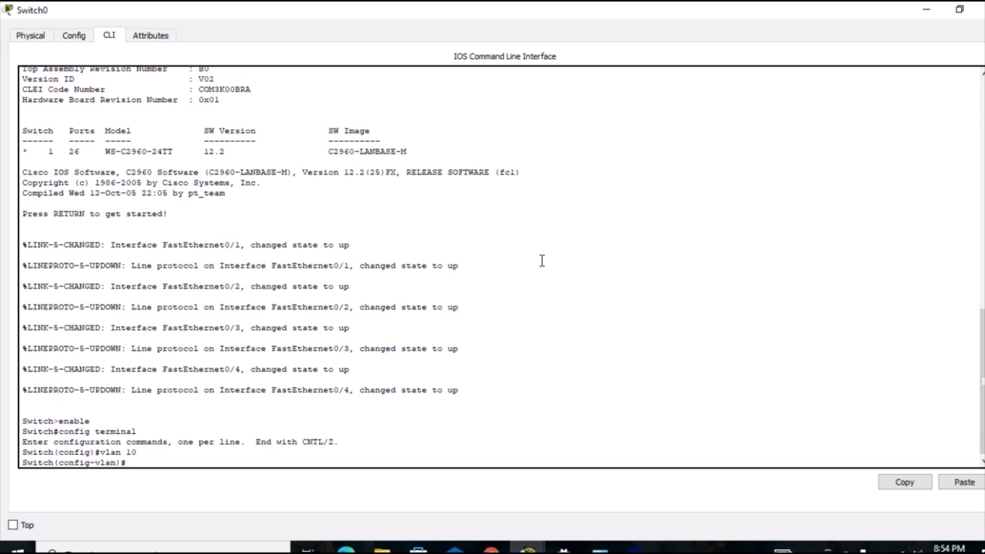
pyautogui.write('nam')
pyautogui.write('e HR')
pyautogui.press('Return')
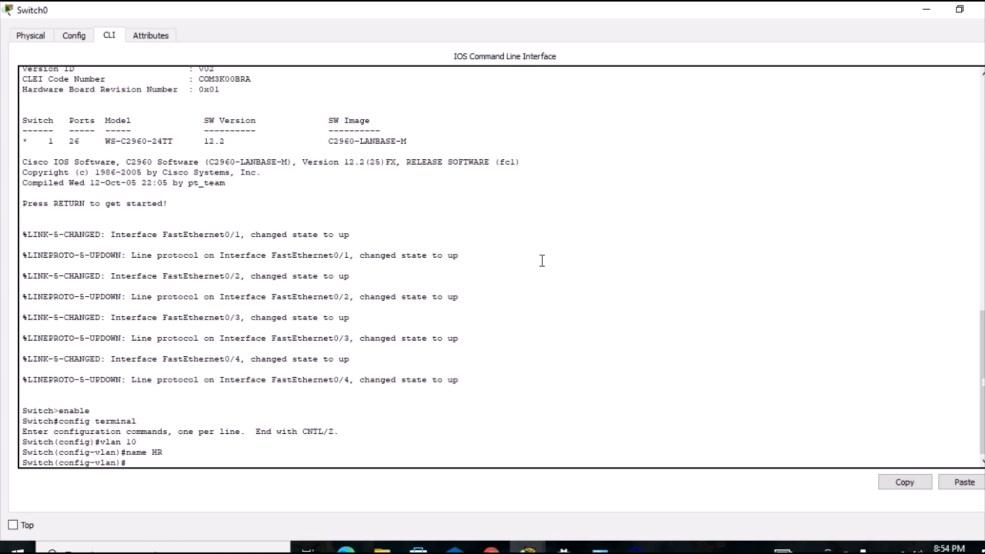
# Create VLAN 20 on Switch0 and name it IT
pyautogui.write('vlan 20')
pyautogui.press('Return')
pyautogui.write('name')
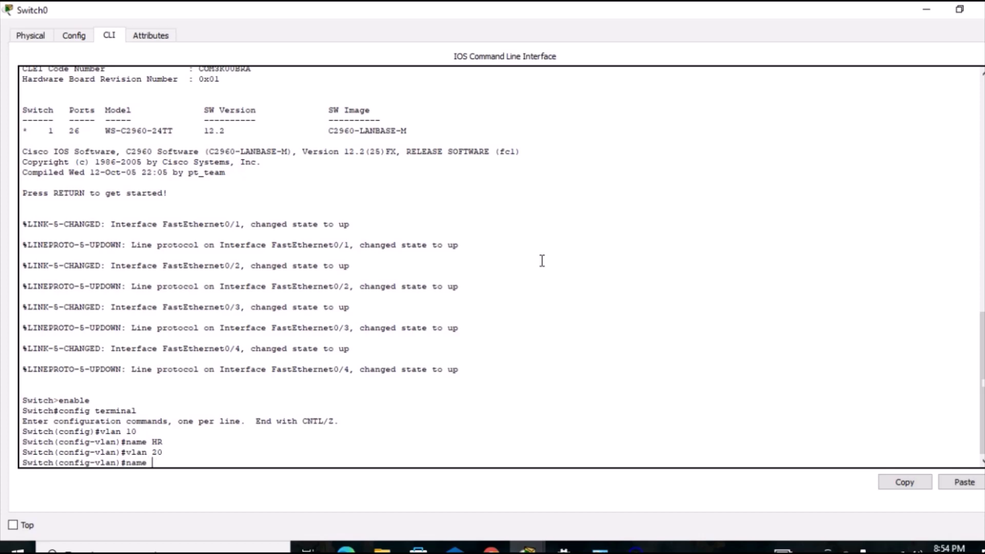
pyautogui.write(' IT')
pyautogui.press('Return')
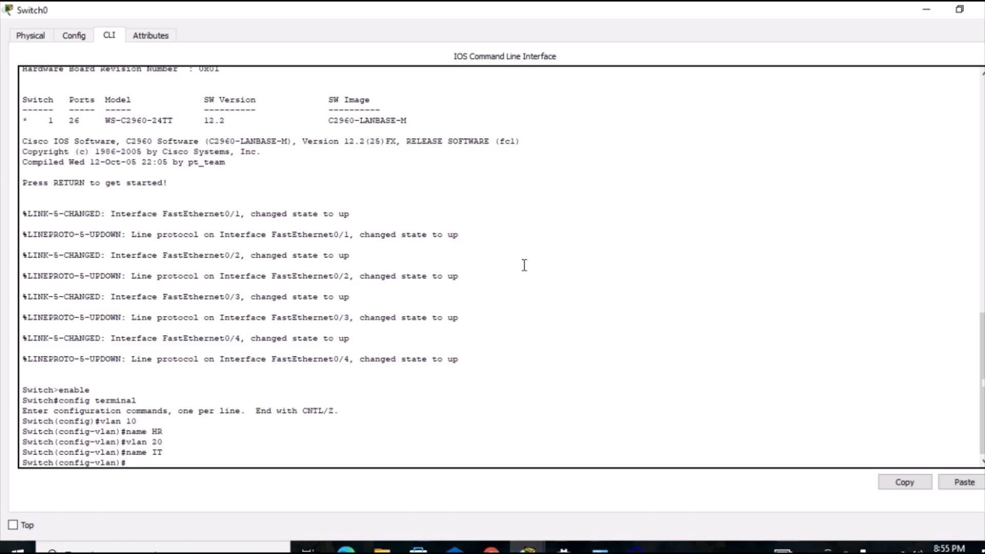
pyautogui.write('accesspo')
pyautogui.write('rt')
pyautogui.press('Left')
pyautogui.press('Left')
pyautogui.press('Left')
pyautogui.press('Left')
pyautogui.press('BackSpace')
pyautogui.press('BackSpace')
pyautogui.press('BackSpace')
pyautogui.press('BackSpace')
pyautogui.press('BackSpace')
pyautogui.press('BackSpace')
pyautogui.press('BackSpace')
pyautogui.write('trunk')
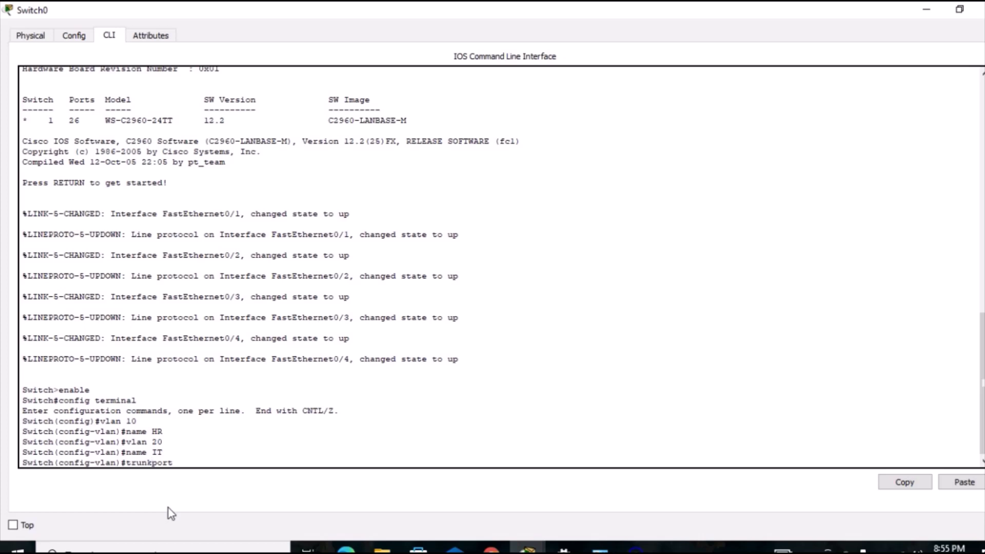
pyautogui.press('BackSpace')
pyautogui.press('BackSpace')
pyautogui.press('BackSpace')
pyautogui.press('BackSpace')
pyautogui.press('BackSpace')
pyautogui.press('Return')
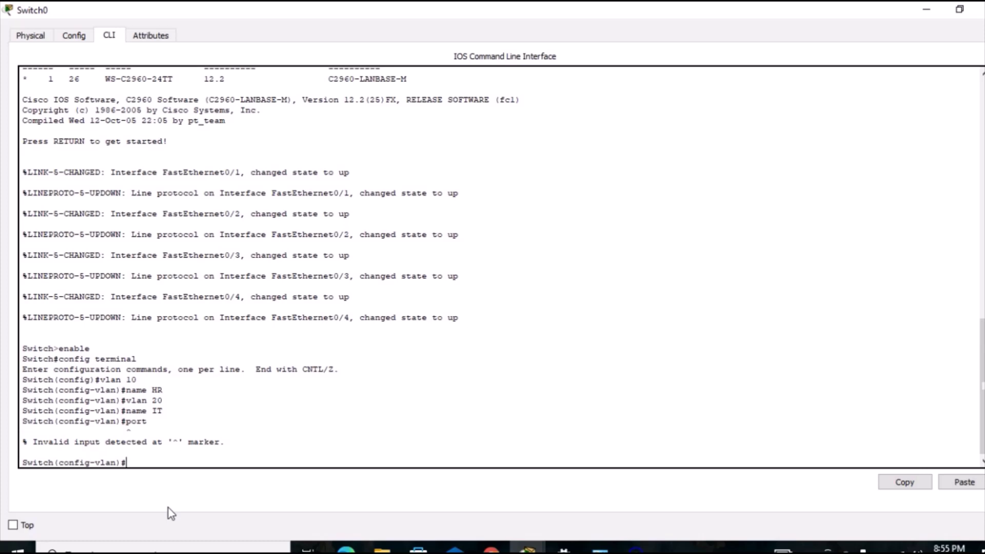
# Configure Switch0's interface fa0/1 with switchport mode access and assign it to VLAN 10
pyautogui.write('int fa0/1')
pyautogui.press('Return')
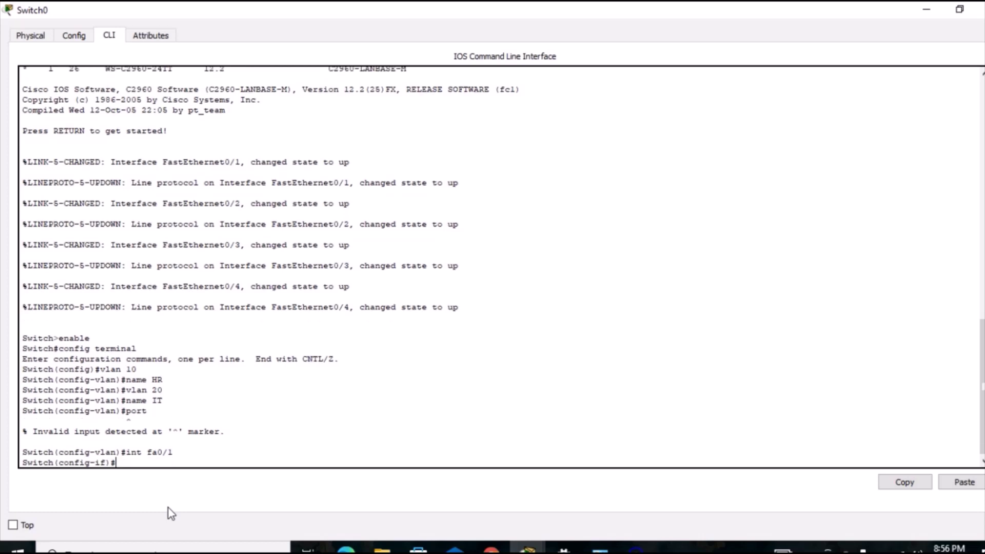
pyautogui.write('switchport mode access')
pyautogui.press('Return')
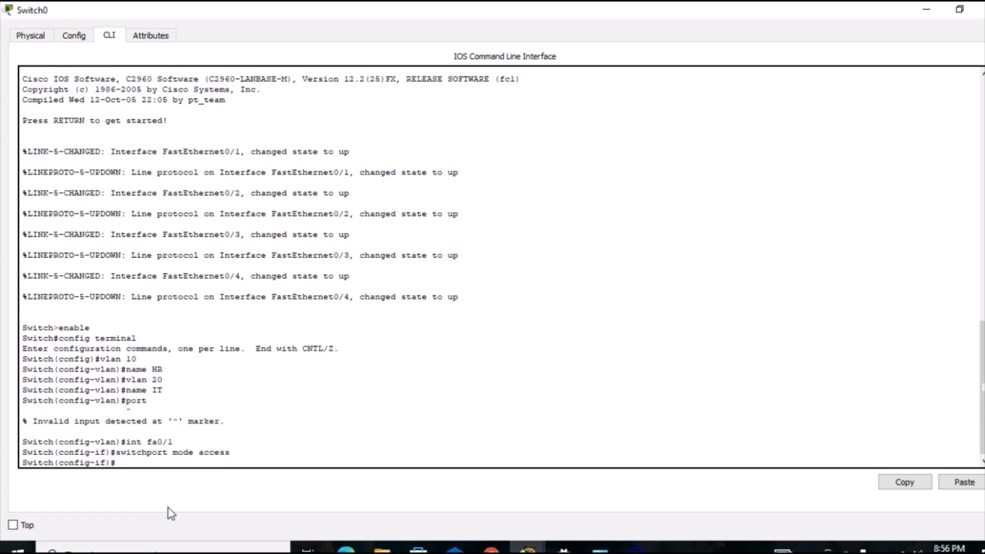
pyautogui.write('switchport access vla')
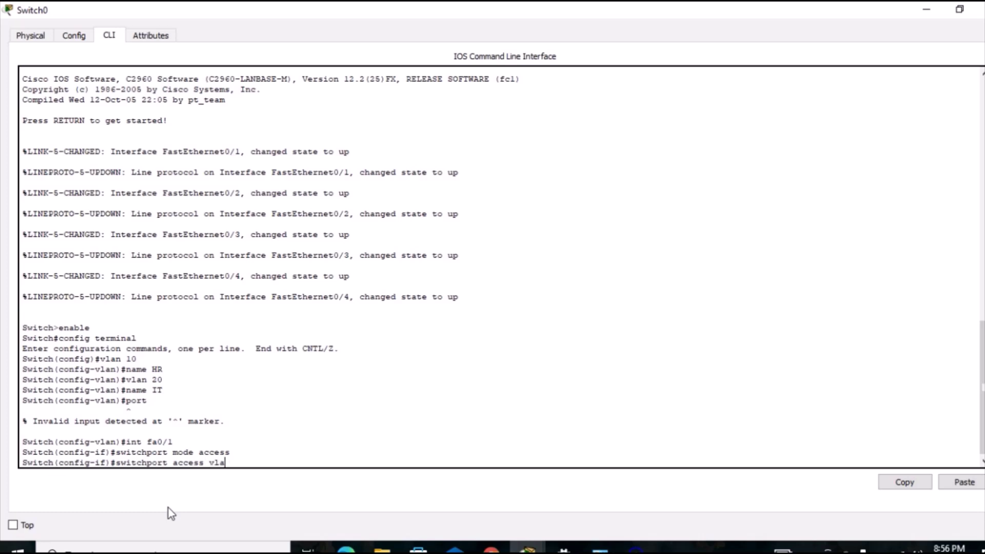
pyautogui.write('n 10')
pyautogui.press('Return')
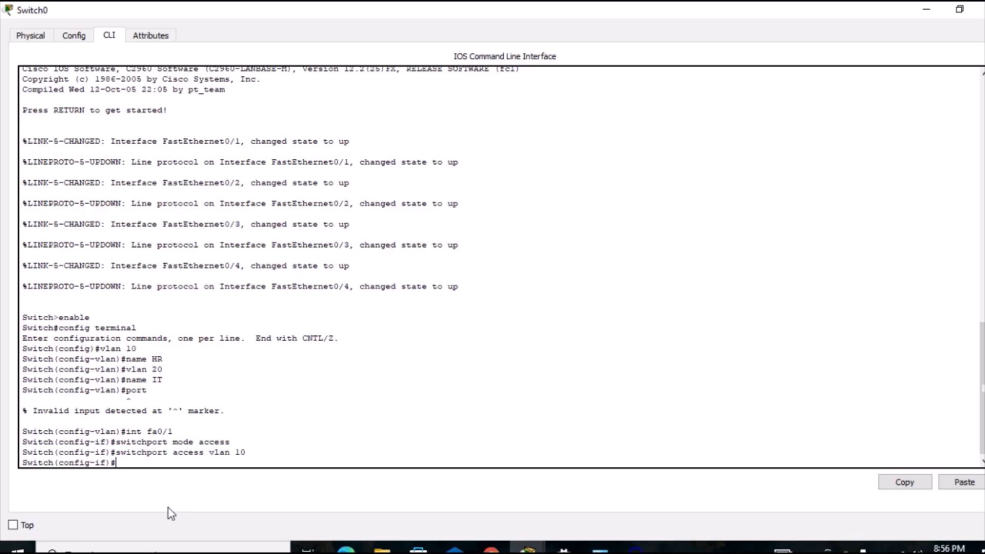
# Configure Switch0's interface fa0/2 with switchport mode access and assign it to VLAN 10
pyautogui.write('fa')
pyautogui.press('BackSpace')
pyautogui.press('BackSpace')
pyautogui.write('int fa0/2')
pyautogui.press('Return')
pyautogui.write('switchport access vlan 10')
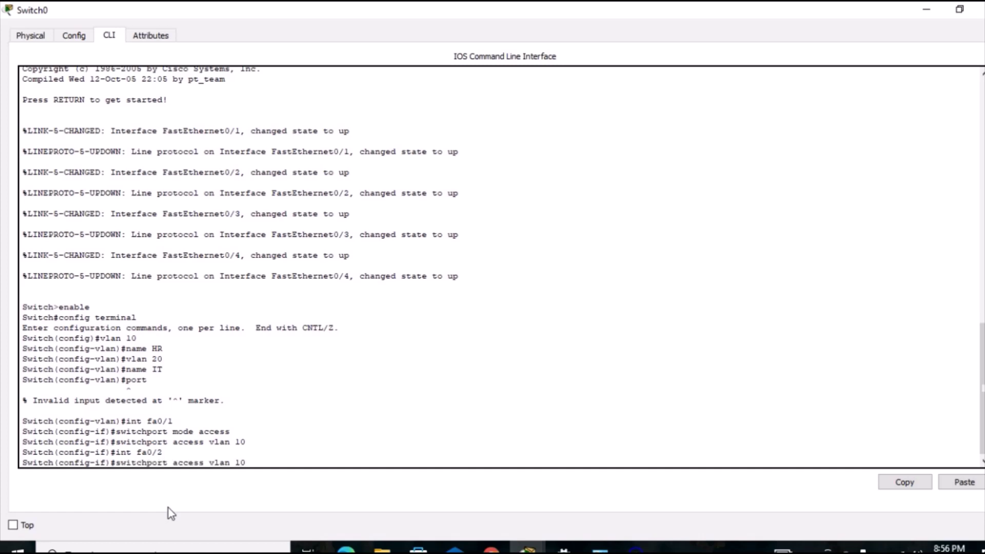
pyautogui.press('Up')
pyautogui.press('Up')
pyautogui.press('Up')
pyautogui.press('Return')
pyautogui.press('Up')
pyautogui.press('Up')
pyautogui.press('Up')
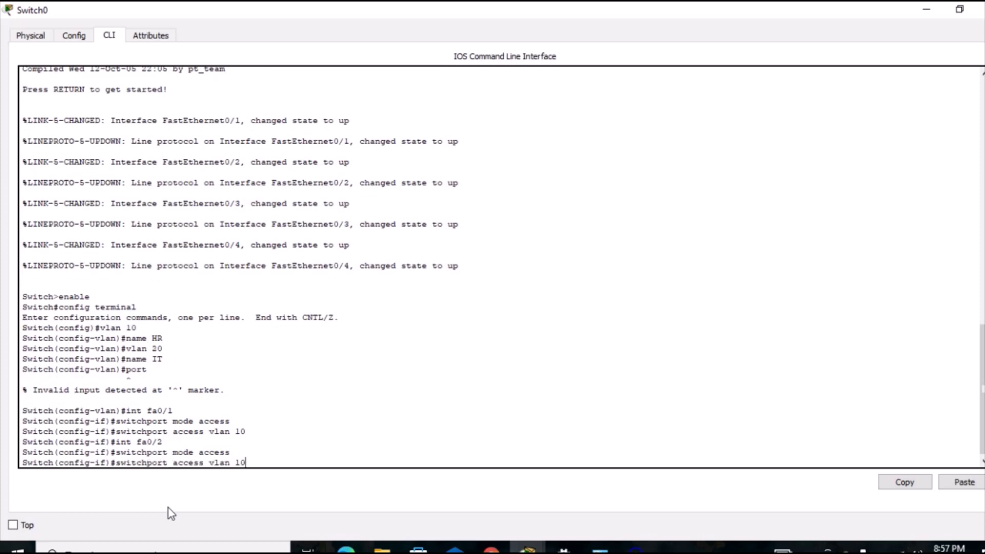
pyautogui.press('Return')
# Configure Switch0's interface fa0/3 with switchport mode access and assign it to VLAN 20
pyautogui.press('Up')
pyautogui.press('Up')
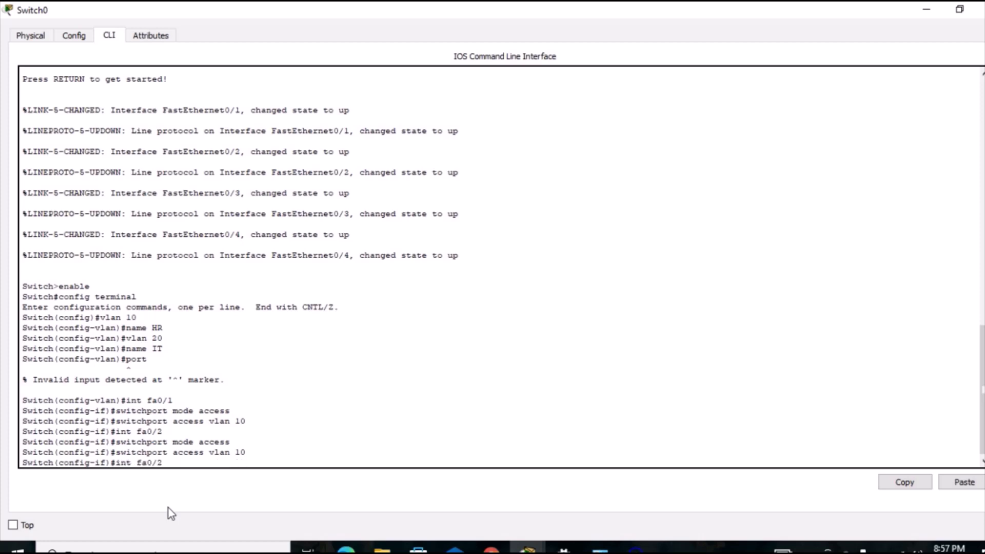
pyautogui.press('BackSpace')
pyautogui.write('3')
pyautogui.press('Return')
pyautogui.press('Up')
pyautogui.press('Up')
pyautogui.press('Up')
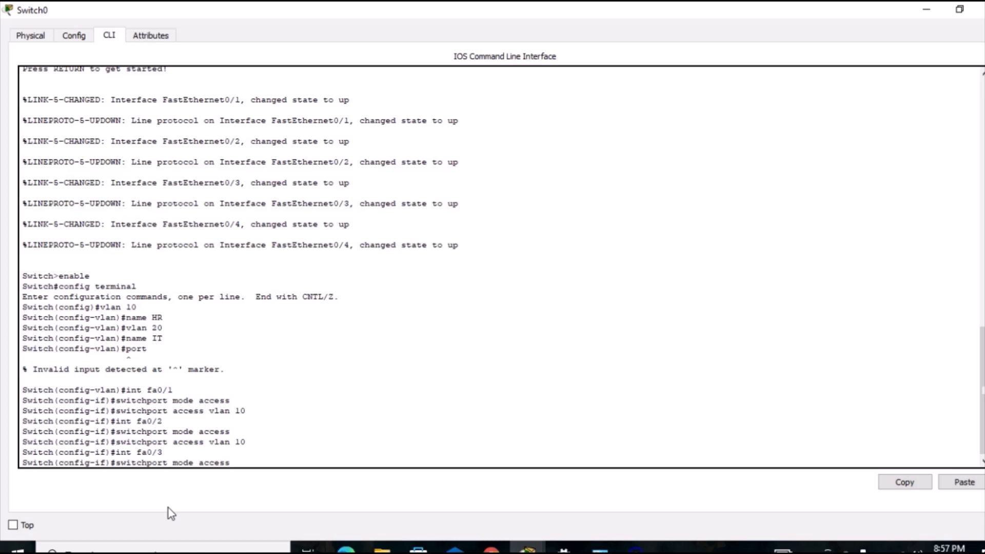
pyautogui.press('Return')
pyautogui.press('Up')
pyautogui.press('Up')
pyautogui.press('Up')
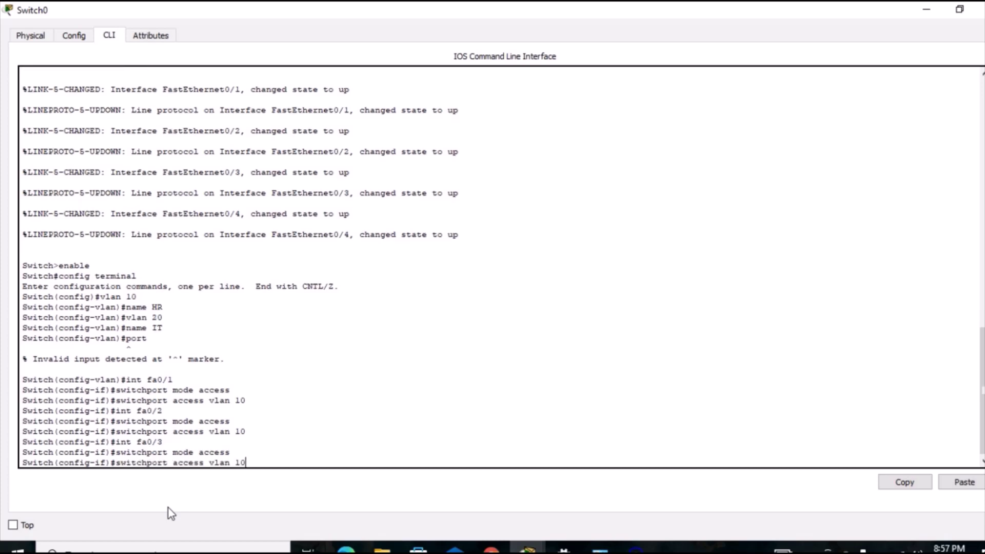
pyautogui.press('BackSpace')
pyautogui.press('BackSpace')
pyautogui.write('20')
pyautogui.press('Return')
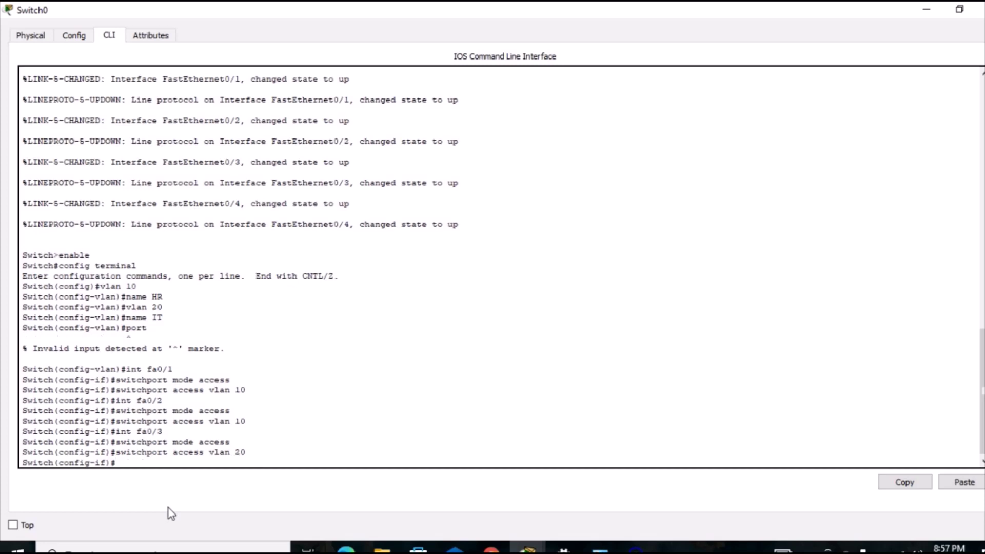
# Configure Switch0's interface fa0/4 with switchport mode access and assign it to VLAN 20
pyautogui.press('Up')
pyautogui.press('Up')
pyautogui.press('Up')
pyautogui.press('BackSpace')
pyautogui.write('4')
pyautogui.press('Return')
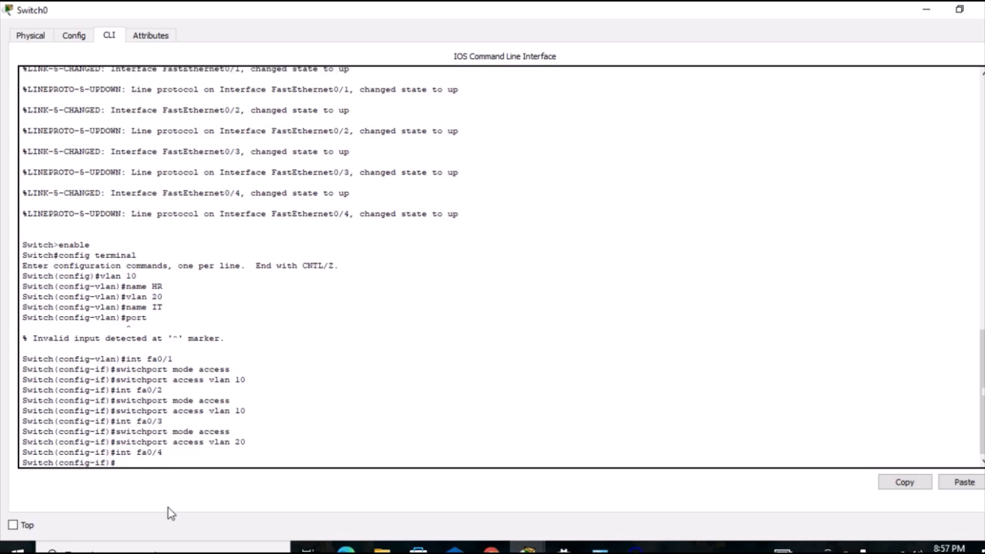
pyautogui.press('Up')
pyautogui.press('Up')
pyautogui.press('Up')
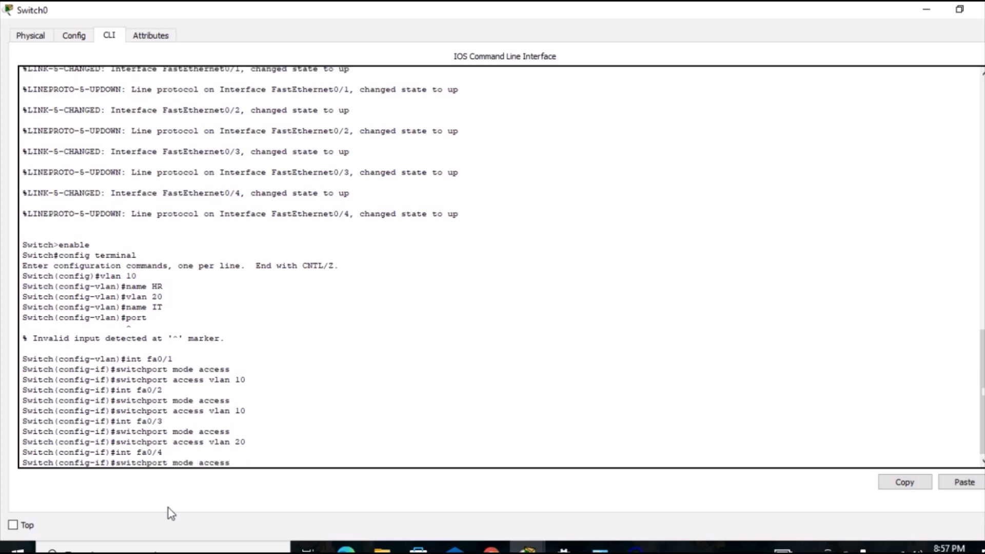
pyautogui.press('Return')
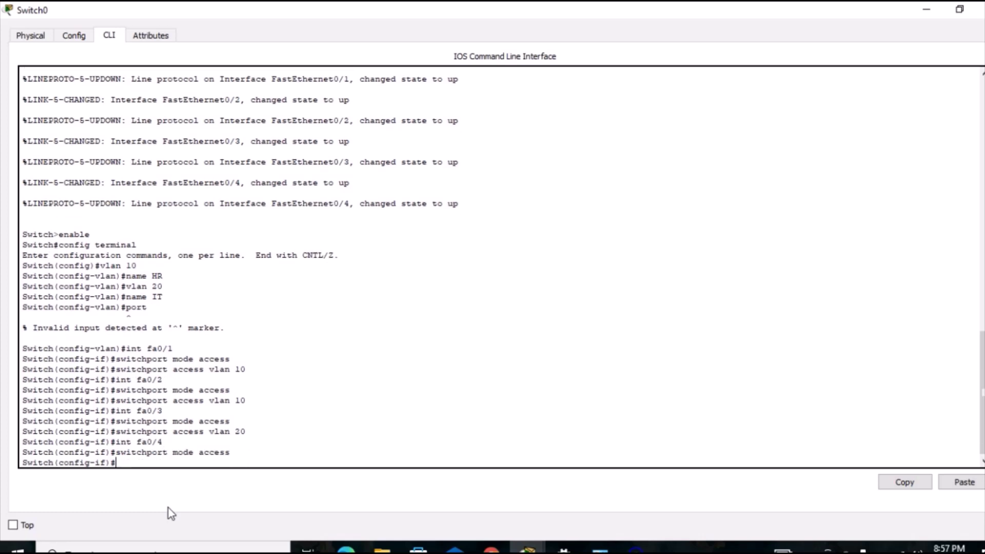
pyautogui.press('Up')
pyautogui.press('Up')
pyautogui.press('Up')
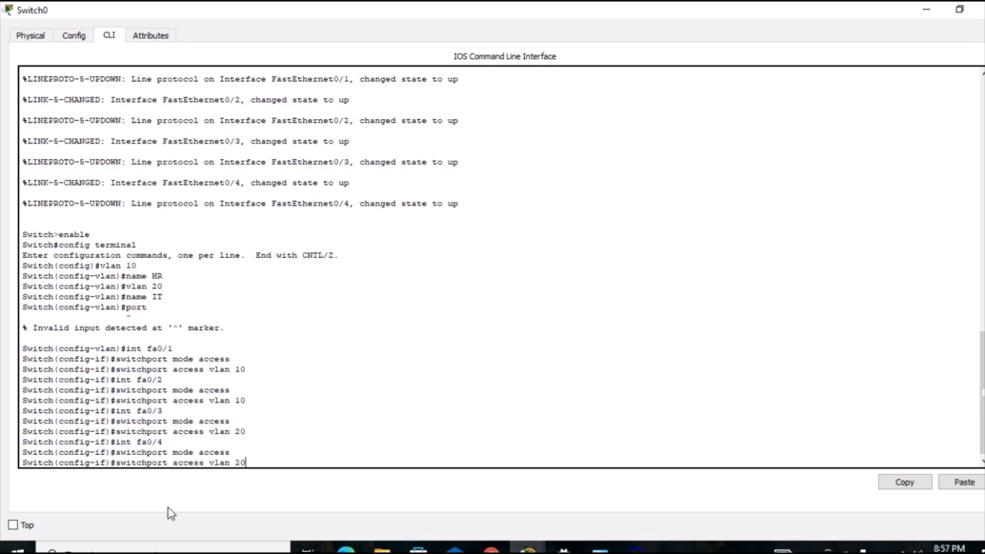
pyautogui.press('Return')
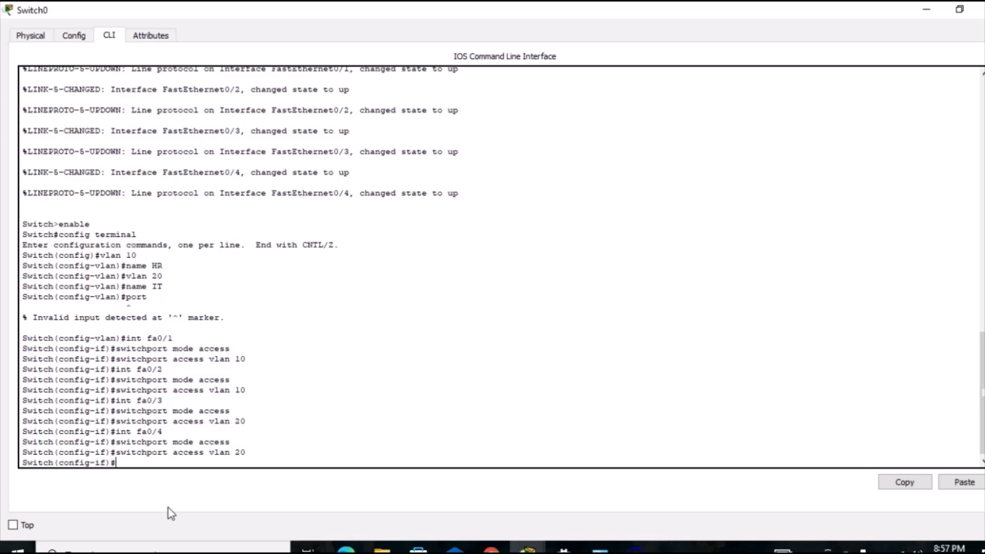
# Configure Switch0's interface fa0/5 with switchport mode trunk
pyautogui.press('Up')
pyautogui.press('Up')
pyautogui.press('Up')
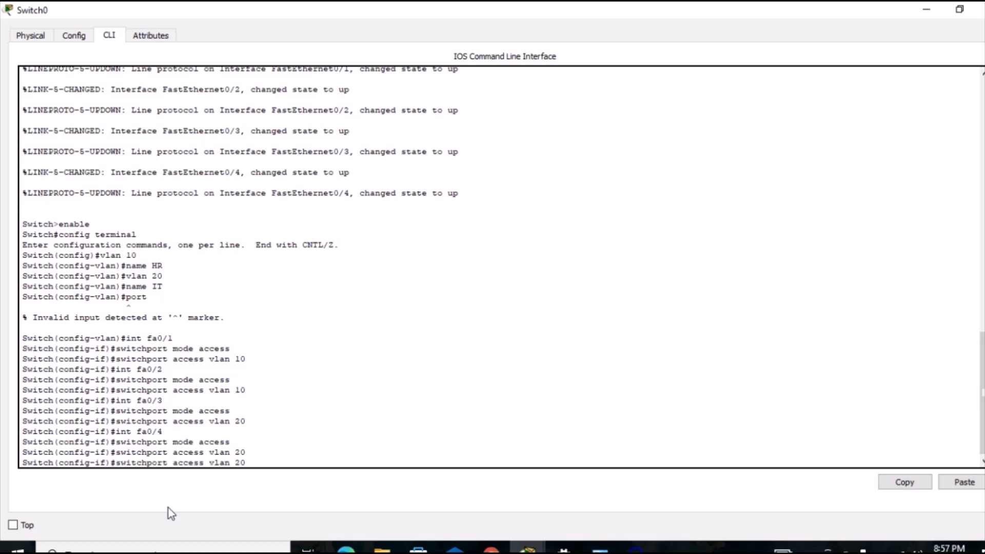
pyautogui.press('BackSpace')
pyautogui.write('5')
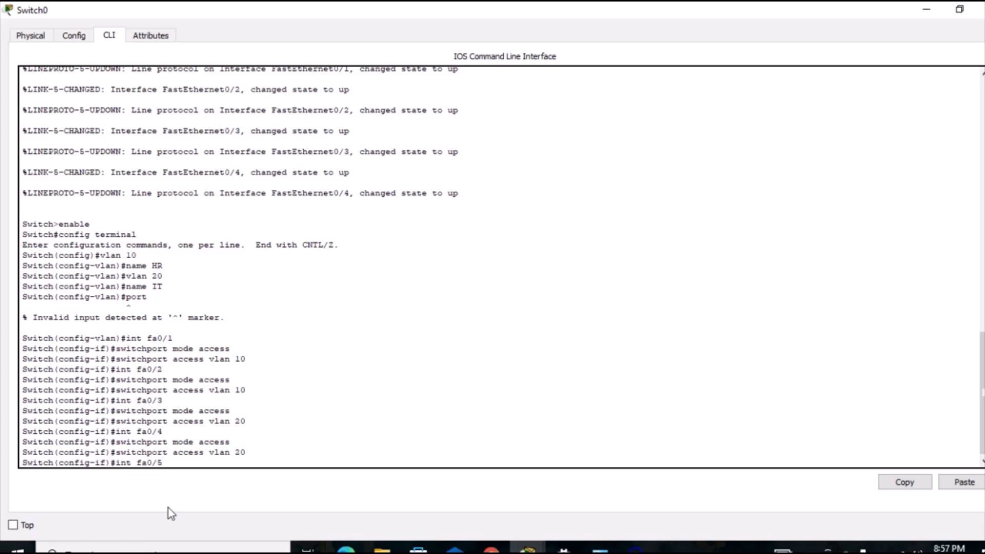
pyautogui.press('Return')
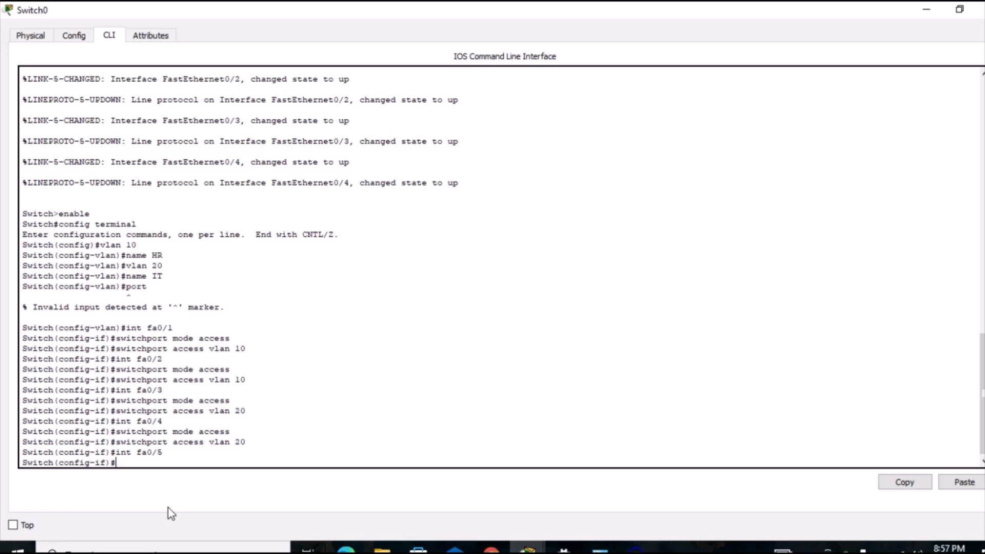
pyautogui.press('Up')
pyautogui.press('Up')
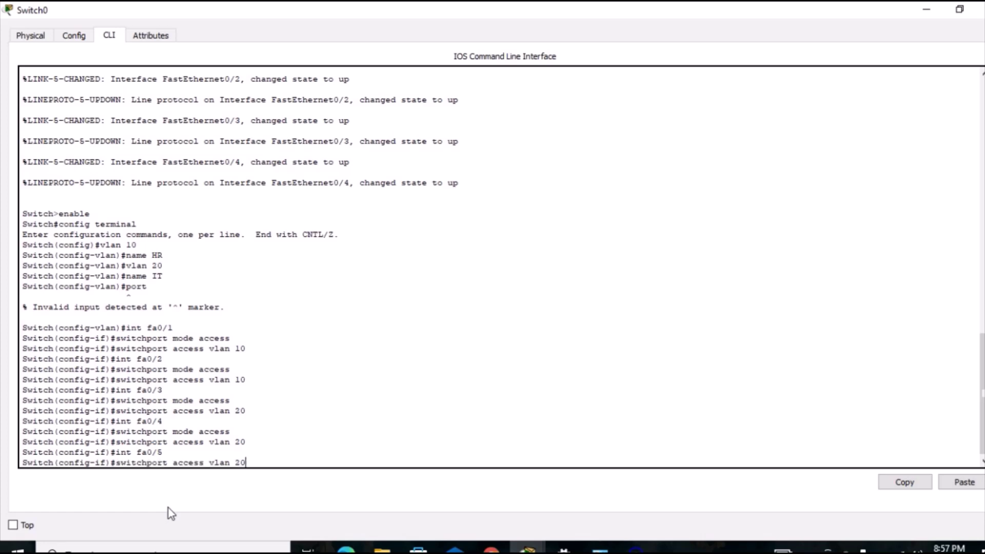
pyautogui.press('Up')
pyautogui.press('BackSpace')
pyautogui.press('BackSpace')
pyautogui.press('BackSpace')
pyautogui.press('BackSpace')
pyautogui.press('BackSpace')
pyautogui.press('BackSpace')
pyautogui.write('trunk')
pyautogui.press('Return')
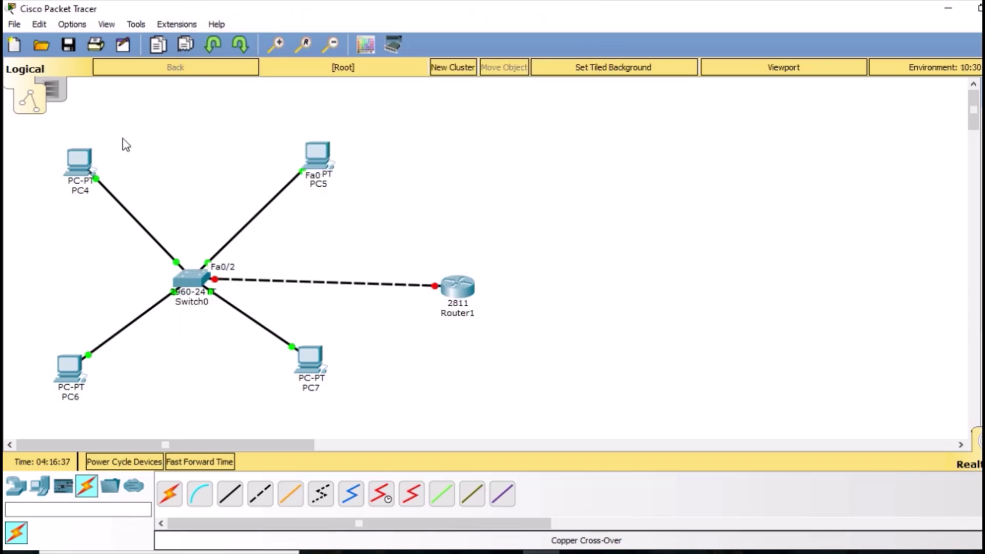
# Test connectivity between the VLANs by pinging 192.168.2.20 from PC4's command prompt
pyautogui.click(87, 161)
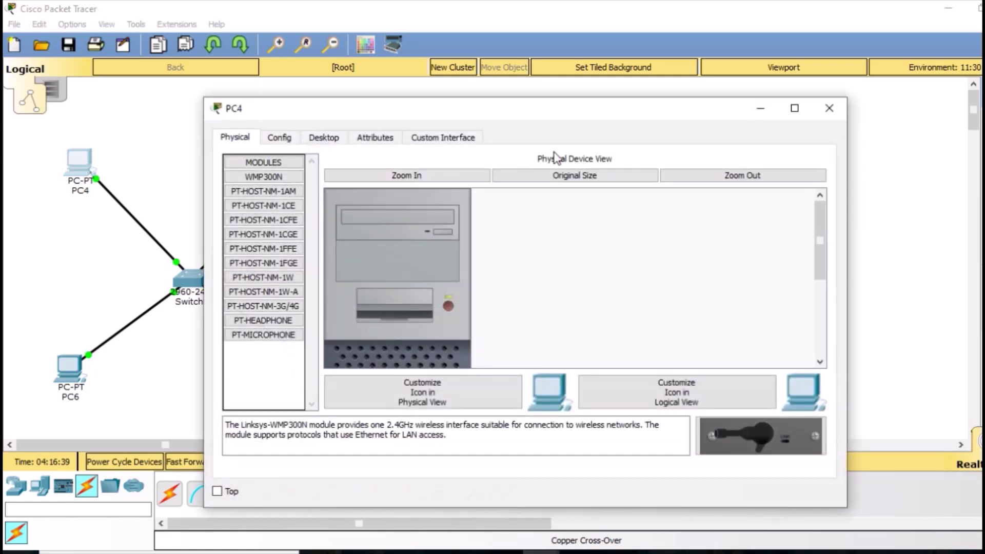
pyautogui.click(794, 107)
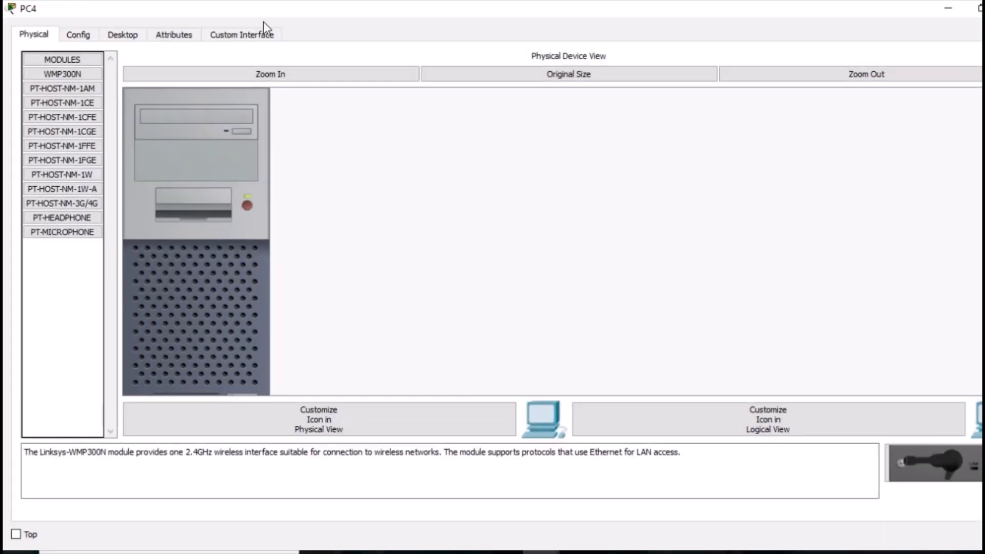
pyautogui.click(125, 35)
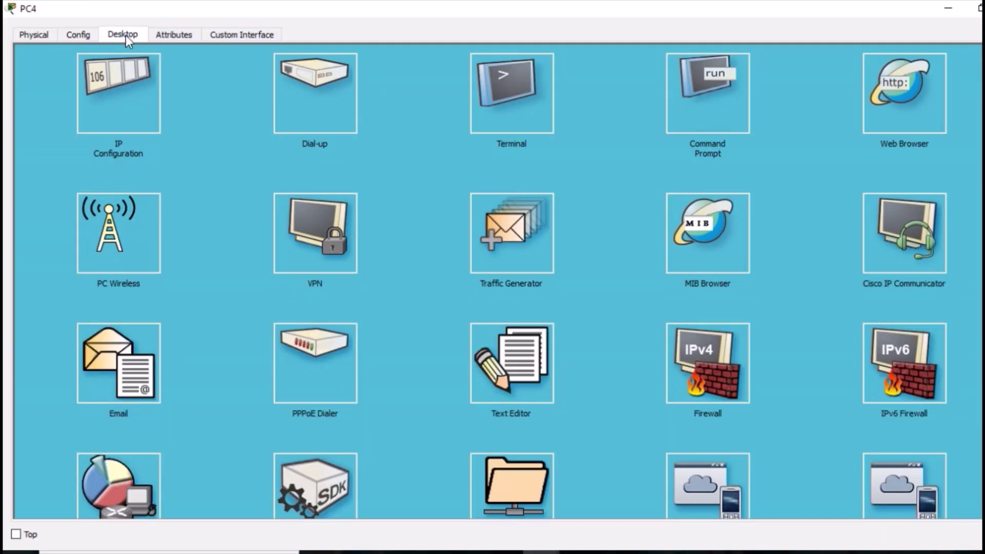
pyautogui.click(713, 102)
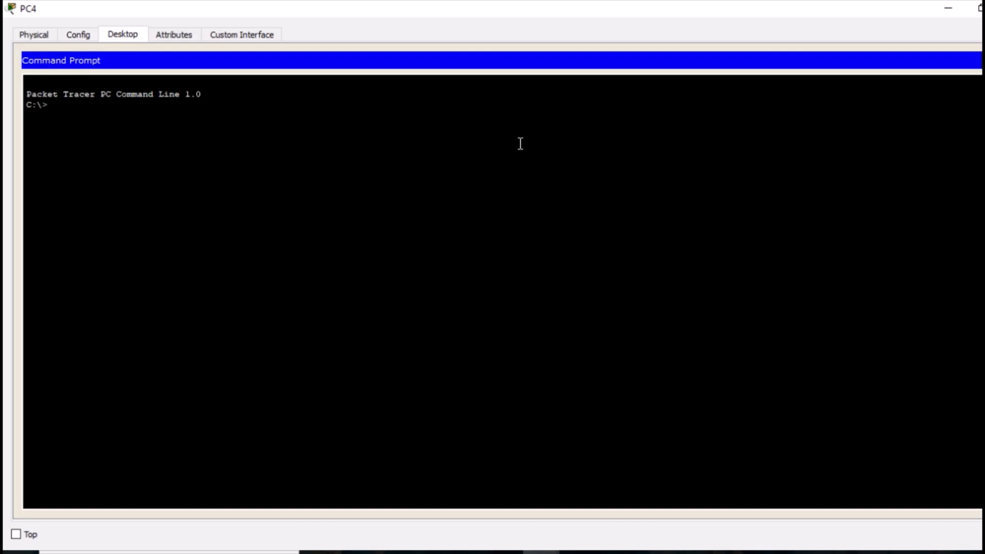
pyautogui.write('ping 192.168.2.20')
pyautogui.press('Return')
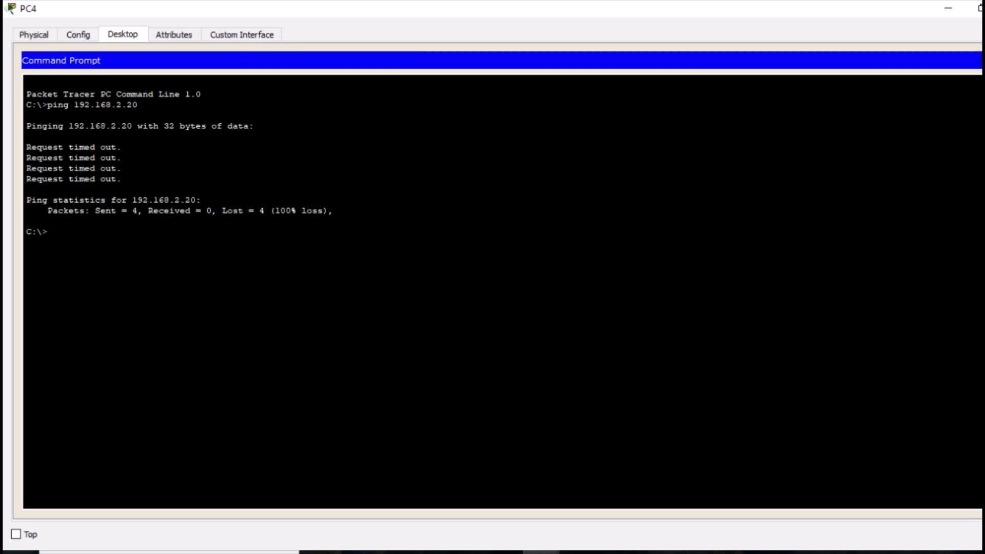
pyautogui.click(982, 9)
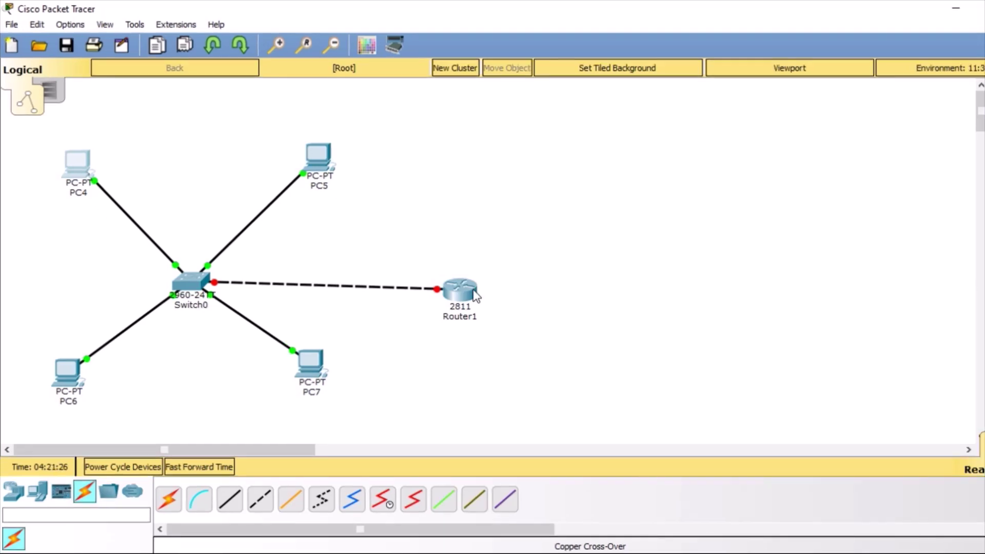
# Open Router1's command line, decline the initial configuration dialog and enter global configuration mode
pyautogui.moveTo(472, 289)
pyautogui.click(462, 291)
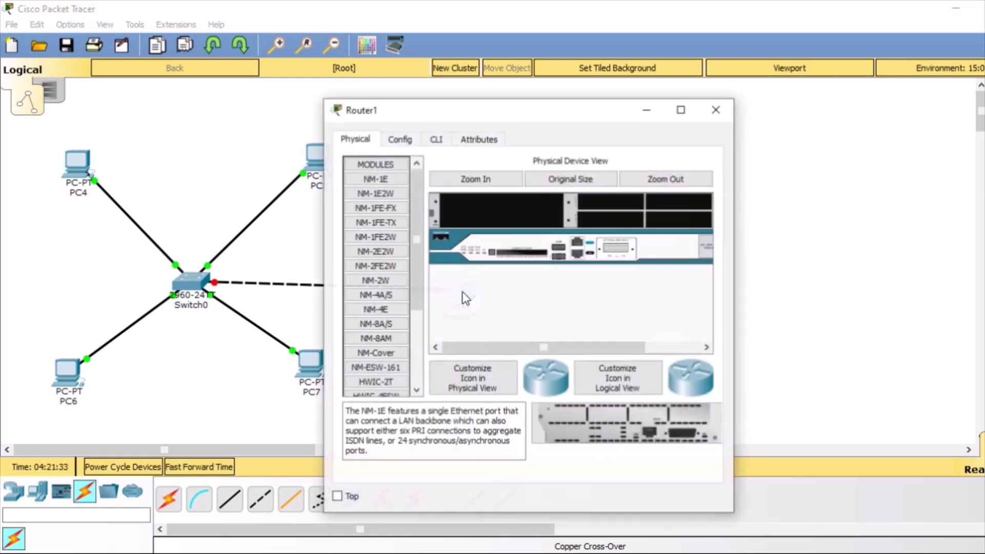
pyautogui.click(681, 109)
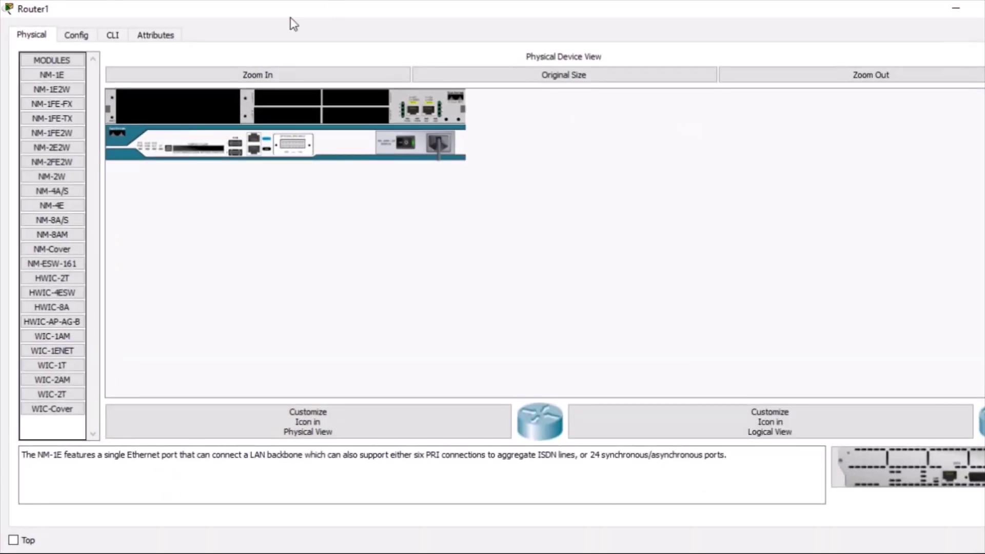
pyautogui.click(112, 37)
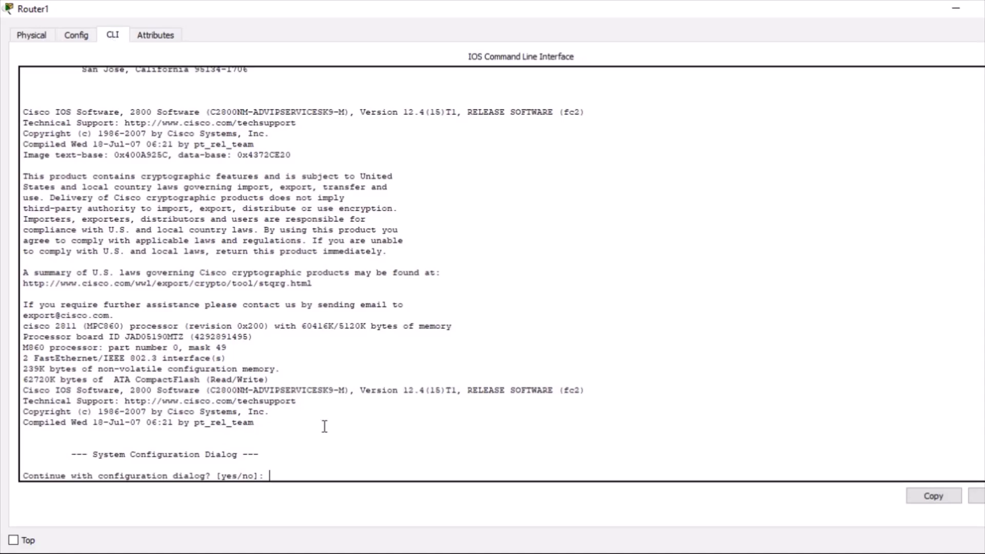
pyautogui.write('no')
pyautogui.press('Return')
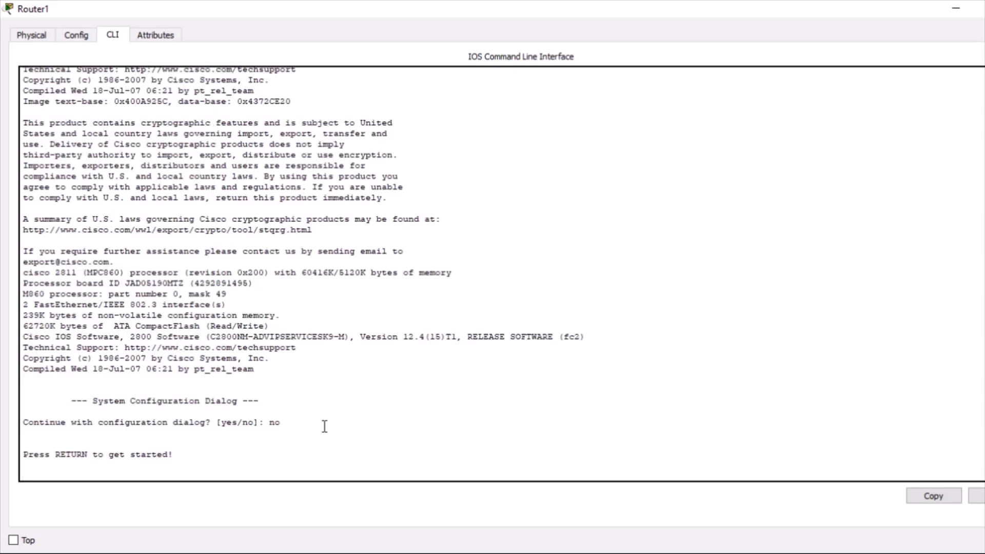
pyautogui.press('Return')
pyautogui.write('en')
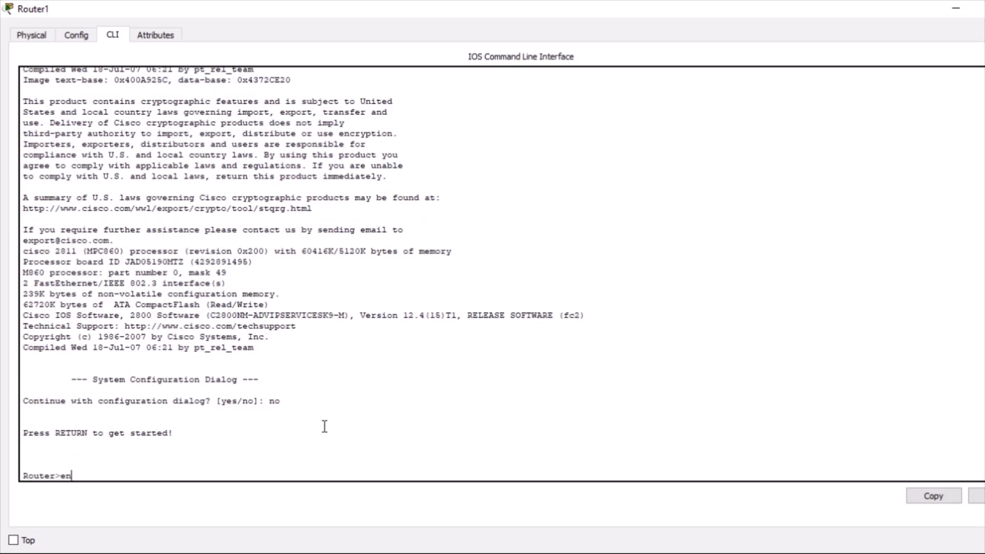
pyautogui.press('Return')
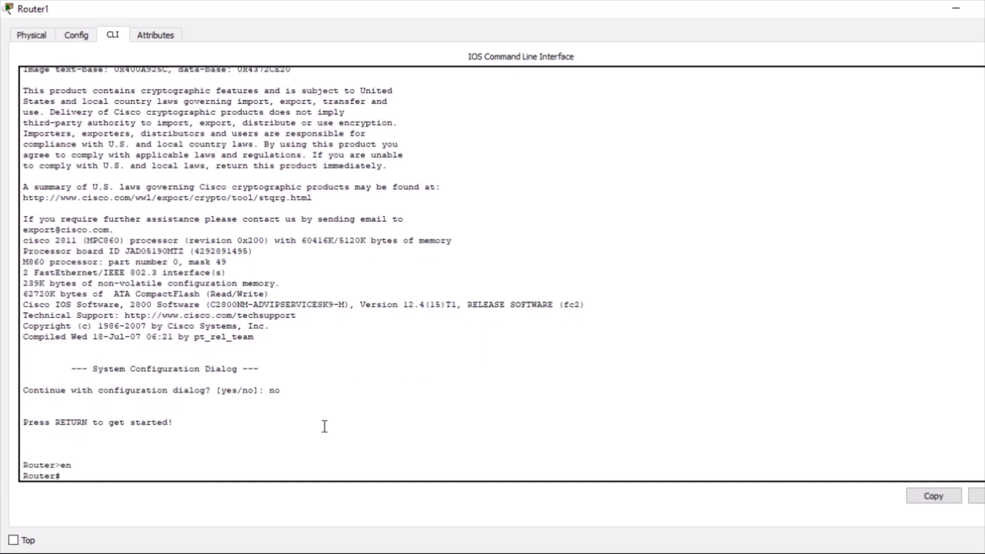
pyautogui.write('conf t')
pyautogui.press('Return')
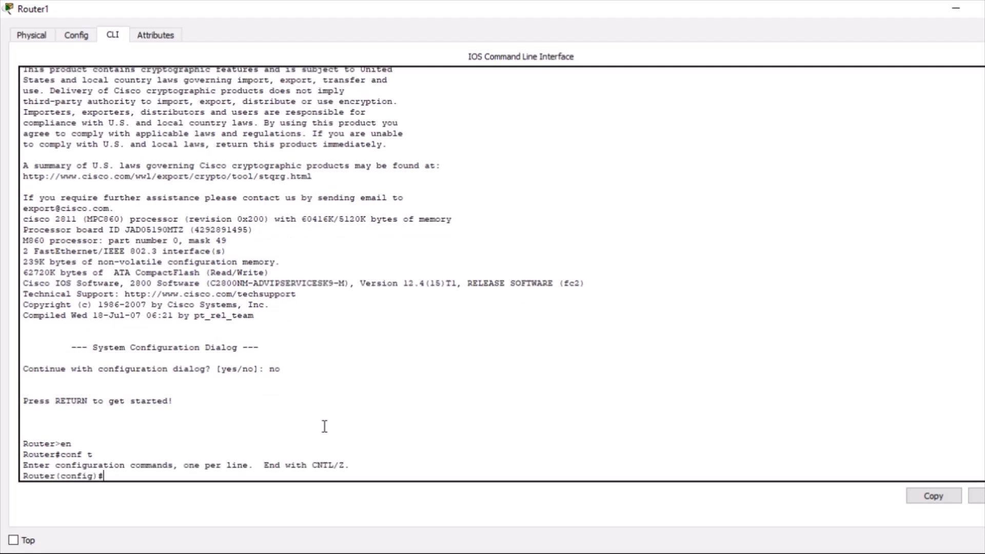
# Enable Router1's interface fa0/0 with the no shutdown command
pyautogui.write('fa0/')
pyautogui.write('0')
pyautogui.write('int')
pyautogui.press('Return')
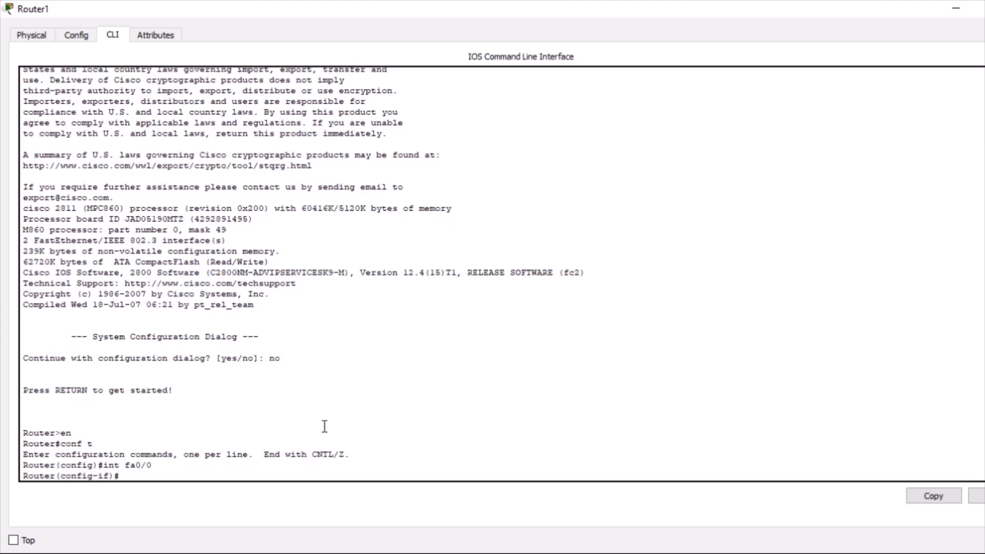
pyautogui.write('no shutdown')
pyautogui.press('Return')
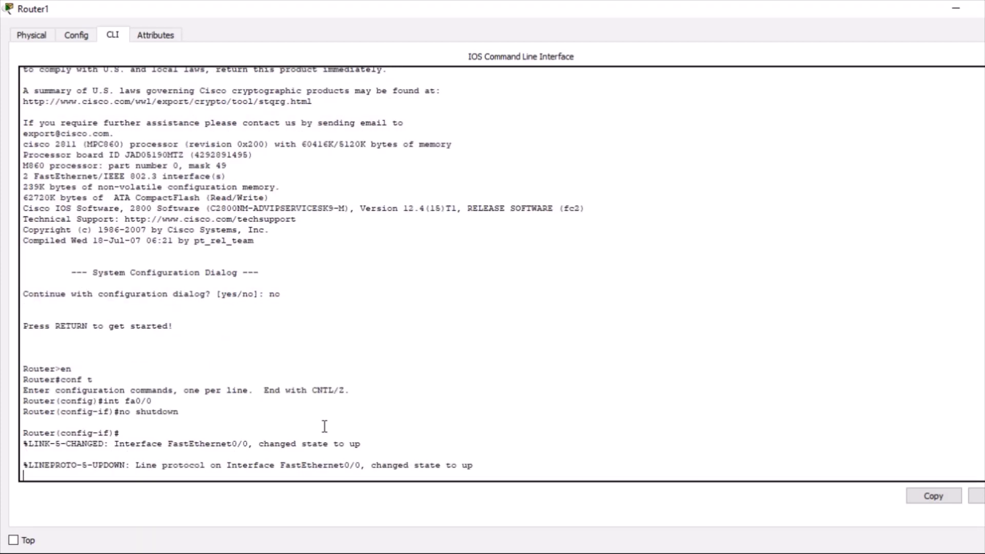
pyautogui.press('Return')
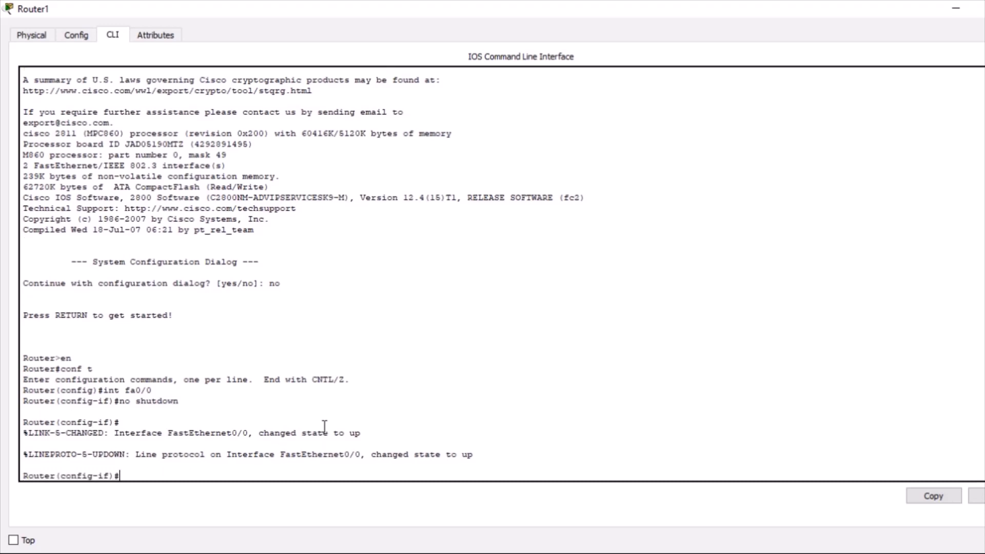
# Create subinterface fa0/0.10 on Router1 and set its encapsulation to dot1q 10
pyautogui.write('int fa0/0.10')
pyautogui.press('Return')
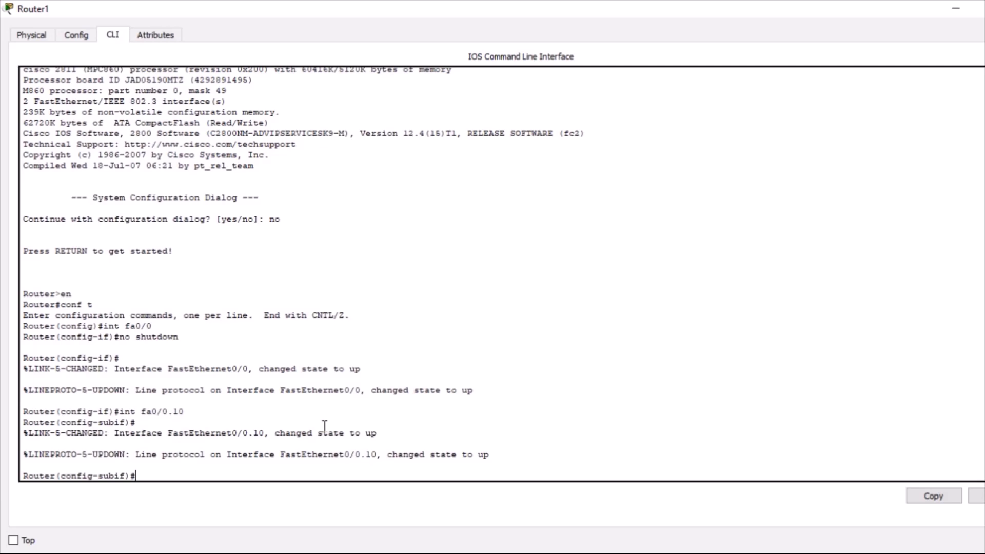
pyautogui.write('encapsulation dot1q')
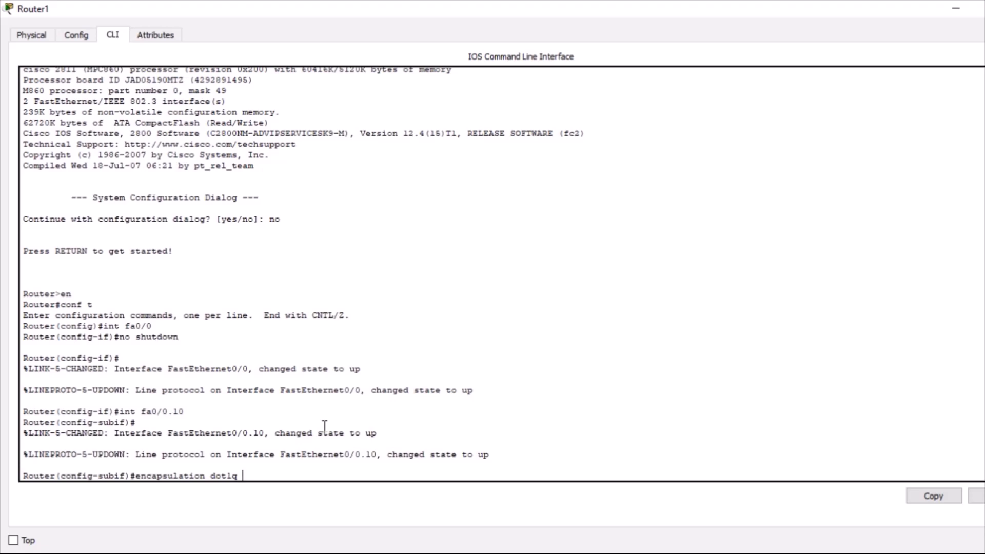
pyautogui.write(' 10')
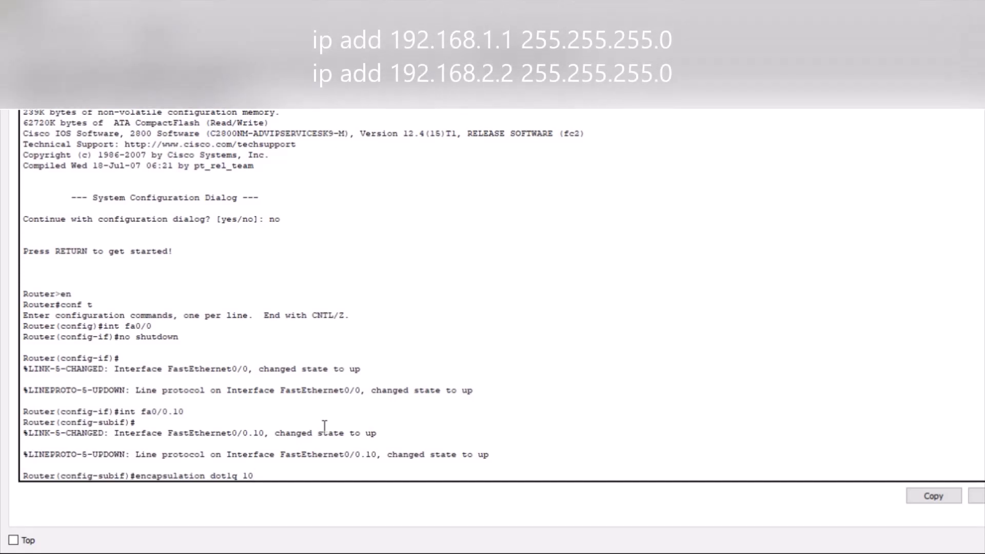
pyautogui.press('Return')
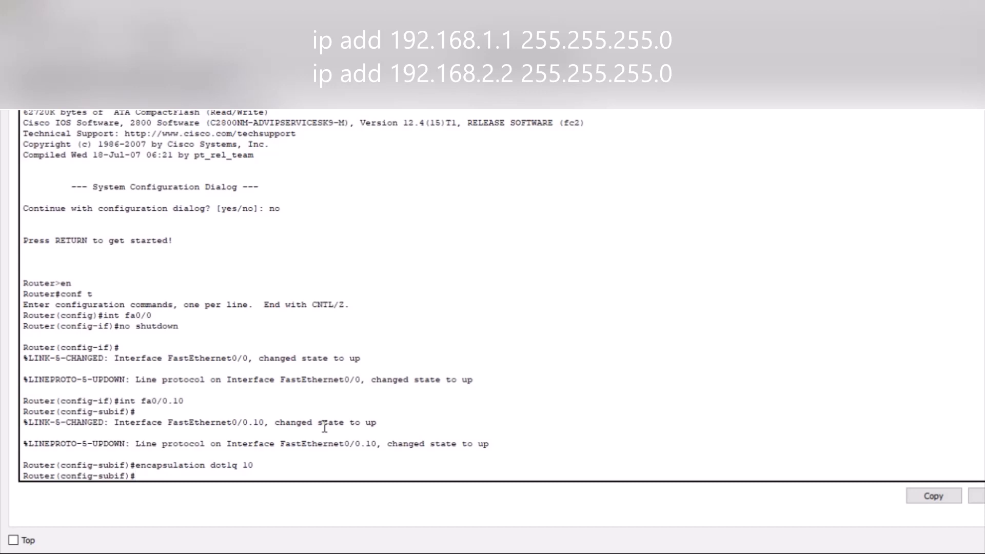
# Assign IP address 198.168.1.1 with mask 255.255.255.0 to subinterface fa0/0.10
pyautogui.write('ip add 198.168.1.1 255.')
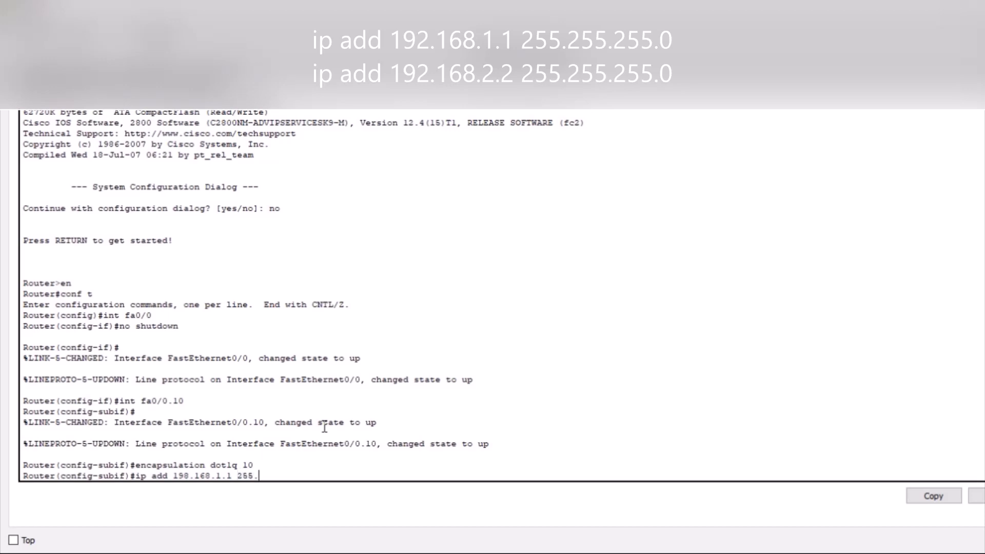
pyautogui.write('255.255.0')
pyautogui.press('Return')
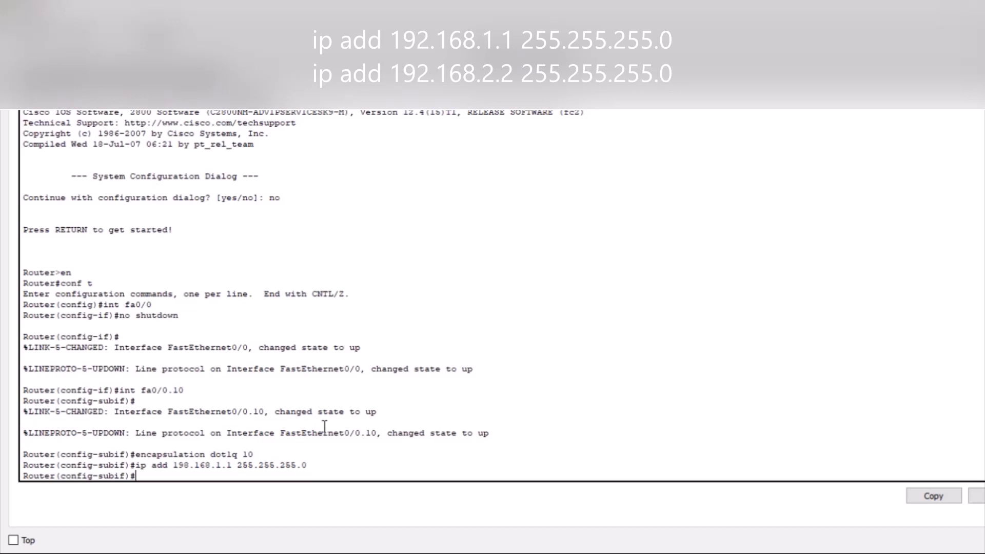
# Create subinterface fa0/0.20 on Router1
pyautogui.press('Up')
pyautogui.press('Up')
pyautogui.press('Up')
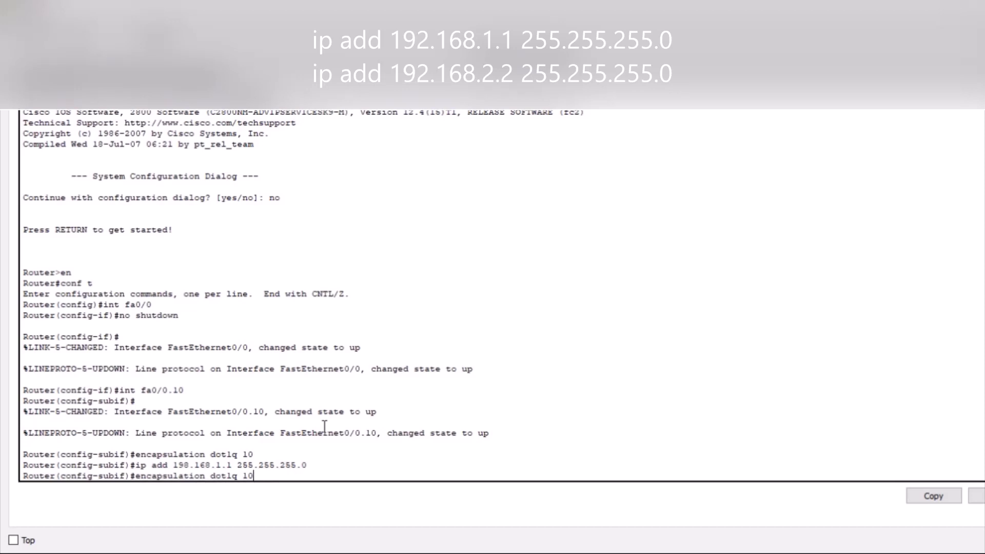
pyautogui.press('BackSpace')
pyautogui.press('BackSpace')
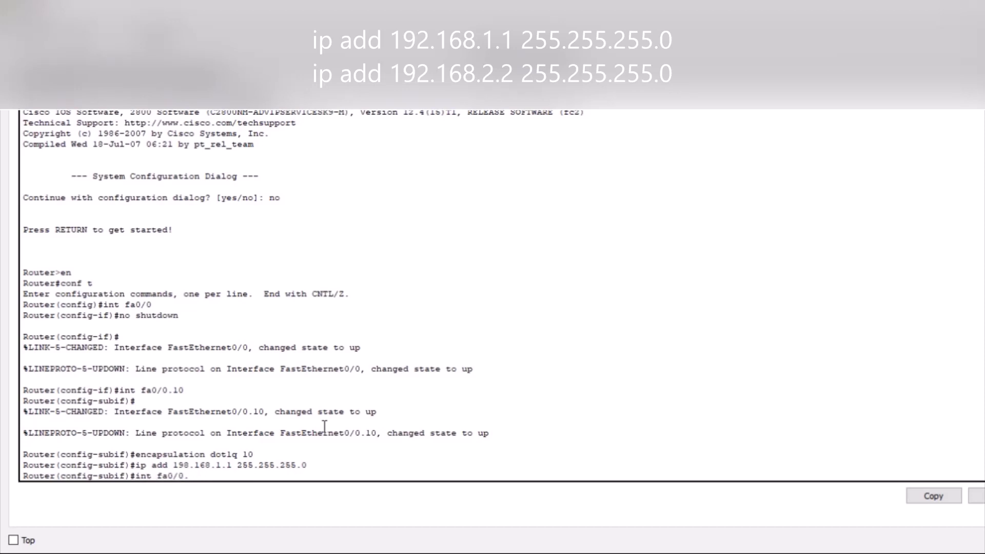
pyautogui.write('20')
pyautogui.press('Return')
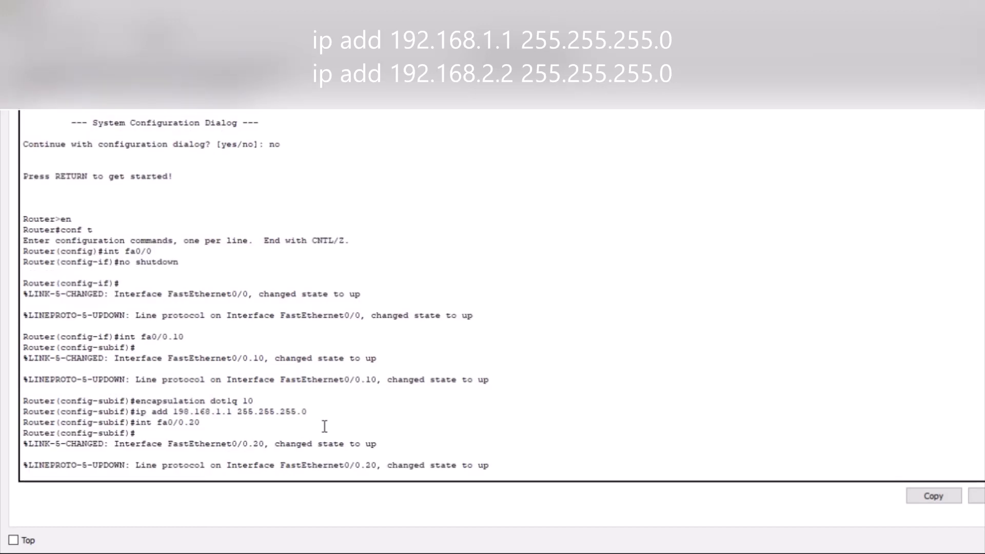
# Set the encapsulation of subinterface fa0/0.20 to dot1q 20
pyautogui.press('Return')
pyautogui.press('Up')
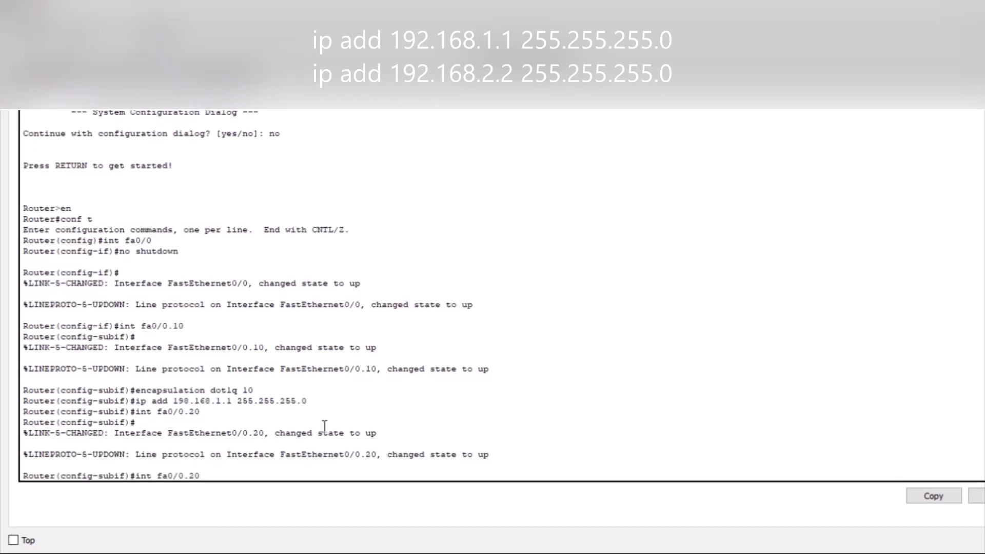
pyautogui.press('Up')
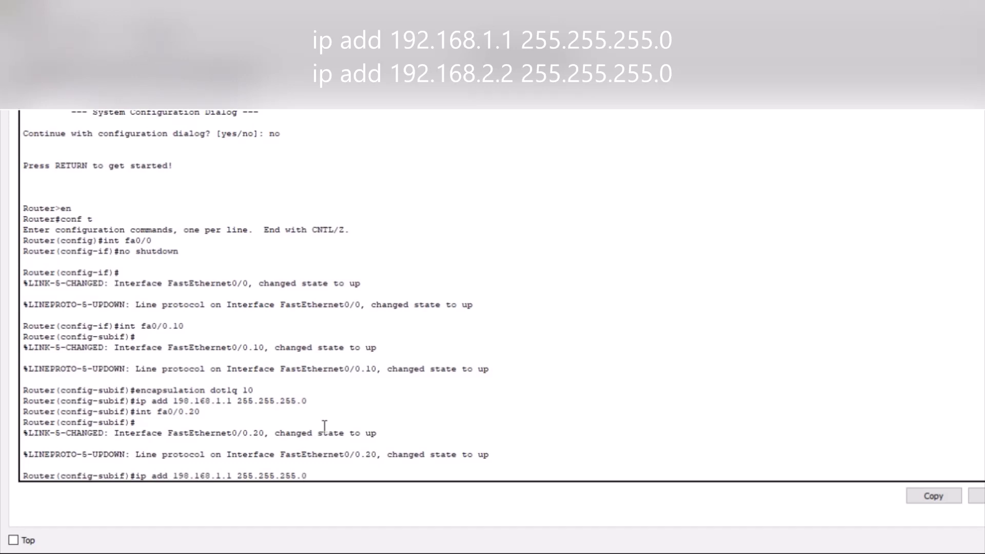
pyautogui.press('Up')
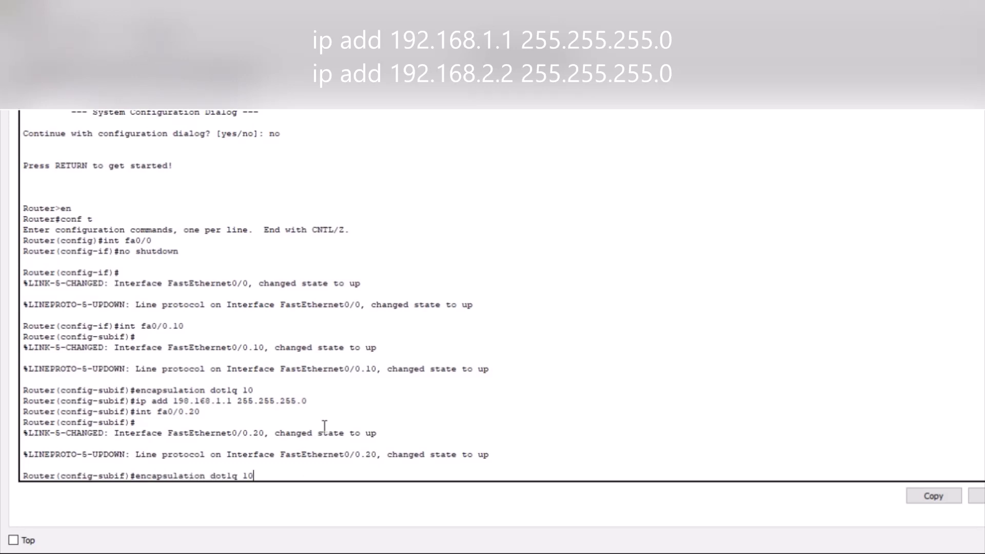
pyautogui.press('BackSpace')
pyautogui.press('BackSpace')
pyautogui.write('20')
pyautogui.press('Return')
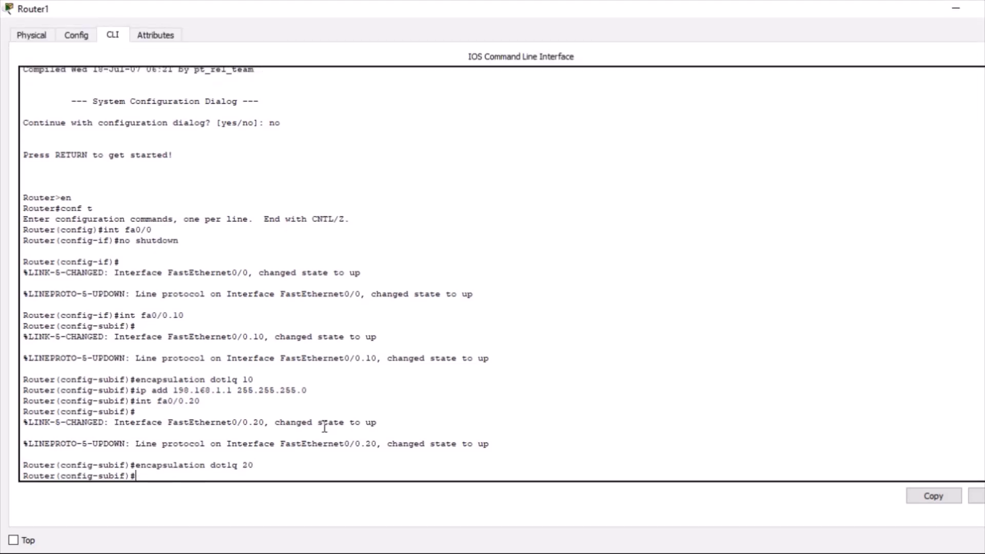
# Assign IP address 198.168.2.2 with mask 255.255.255.0 to subinterface fa0/0.20 and leave Router1's command line
pyautogui.press('Up')
pyautogui.press('Up')
pyautogui.press('Up')
pyautogui.press('BackSpace')
pyautogui.press('BackSpace')
pyautogui.press('BackSpace')
pyautogui.press('BackSpace')
pyautogui.press('BackSpace')
pyautogui.press('BackSpace')
pyautogui.press('BackSpace')
pyautogui.press('BackSpace')
pyautogui.press('BackSpace')
pyautogui.press('BackSpace')
pyautogui.press('BackSpace')
pyautogui.press('BackSpace')
pyautogui.press('BackSpace')
pyautogui.press('BackSpace')
pyautogui.press('BackSpace')
pyautogui.press('BackSpace')
pyautogui.press('BackSpace')
pyautogui.write('2.2')
pyautogui.write('2')
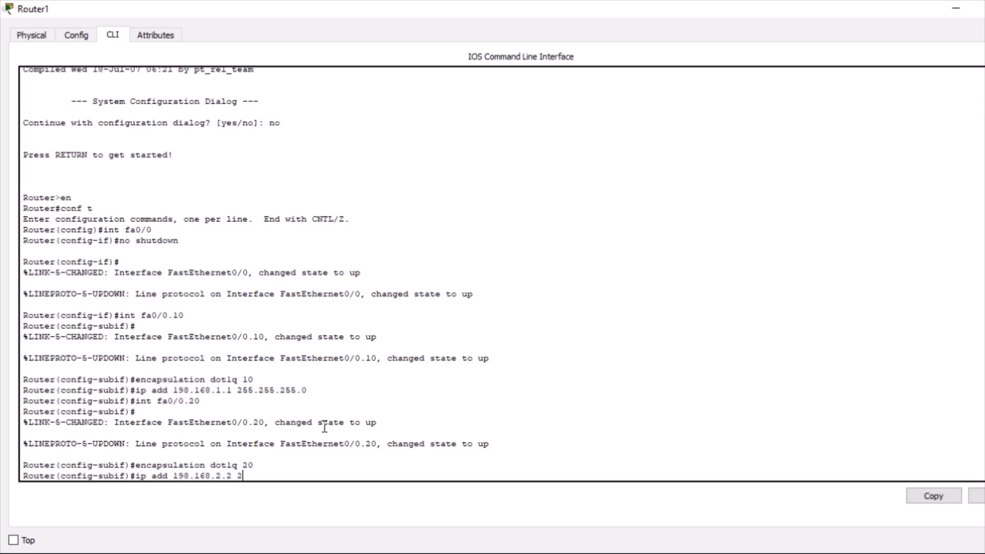
pyautogui.write('55.255.255.0')
pyautogui.press('Return')
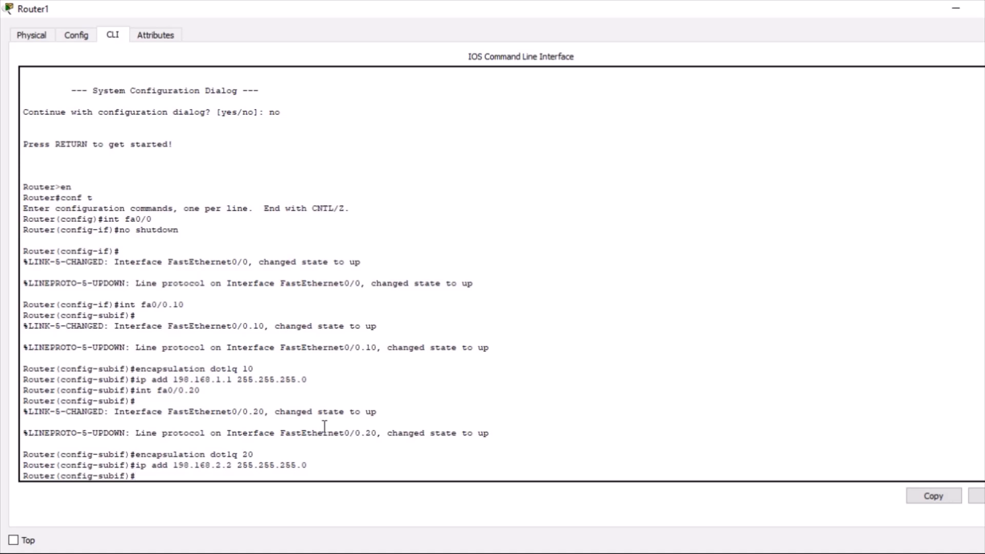
pyautogui.click(956, 7)
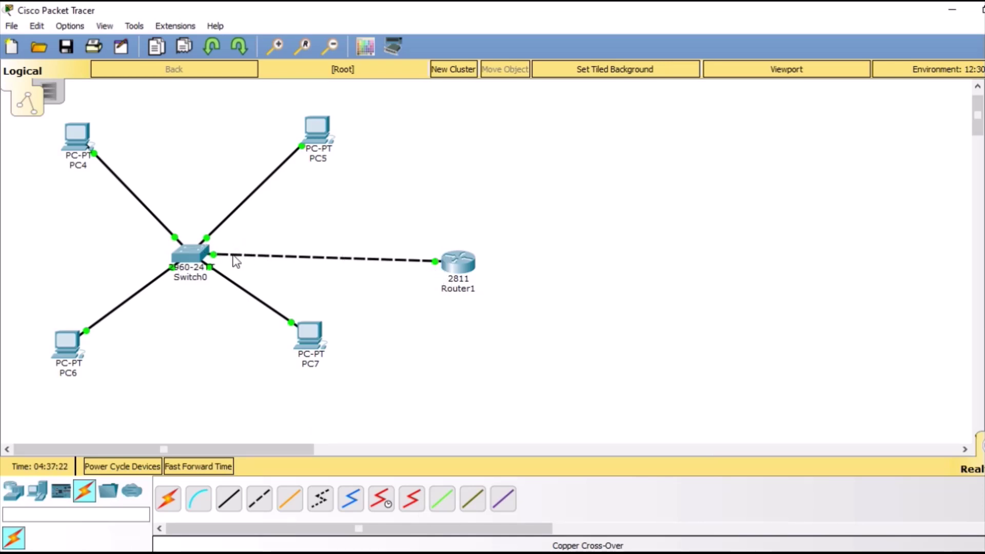
# Test inter-VLAN routing by pinging 192.168.2.20 from PC4's command prompt
pyautogui.click(77, 134)
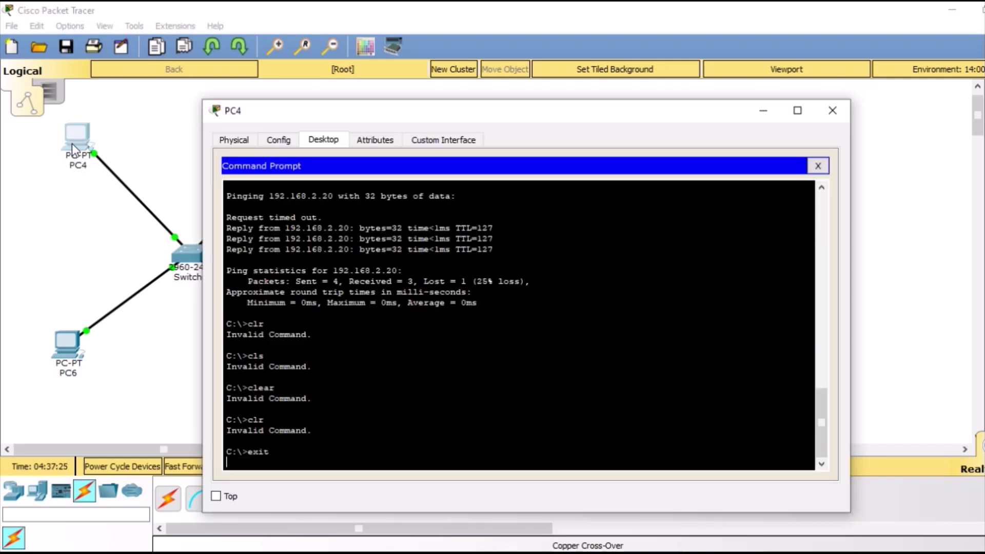
pyautogui.click(793, 111)
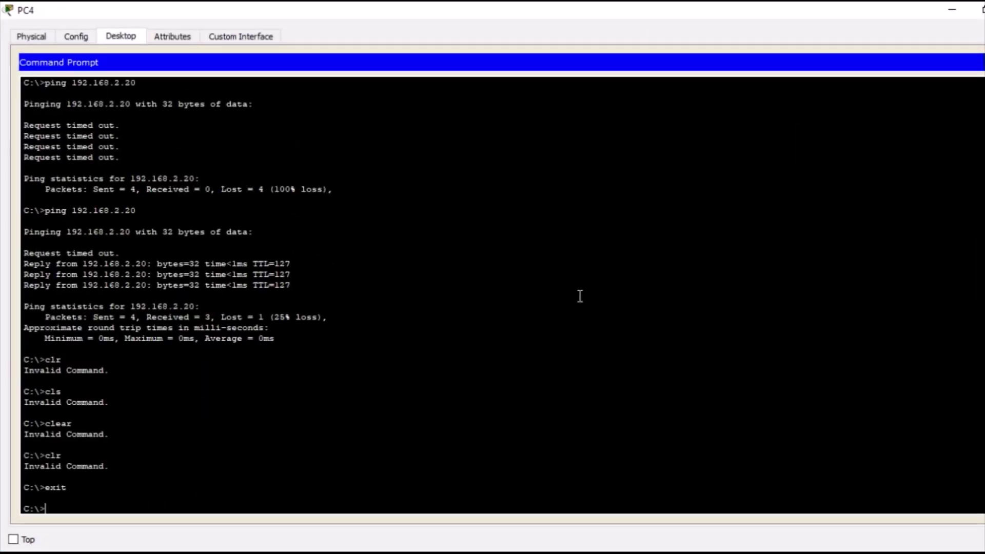
pyautogui.press('Up')
pyautogui.press('Up')
pyautogui.press('Up')
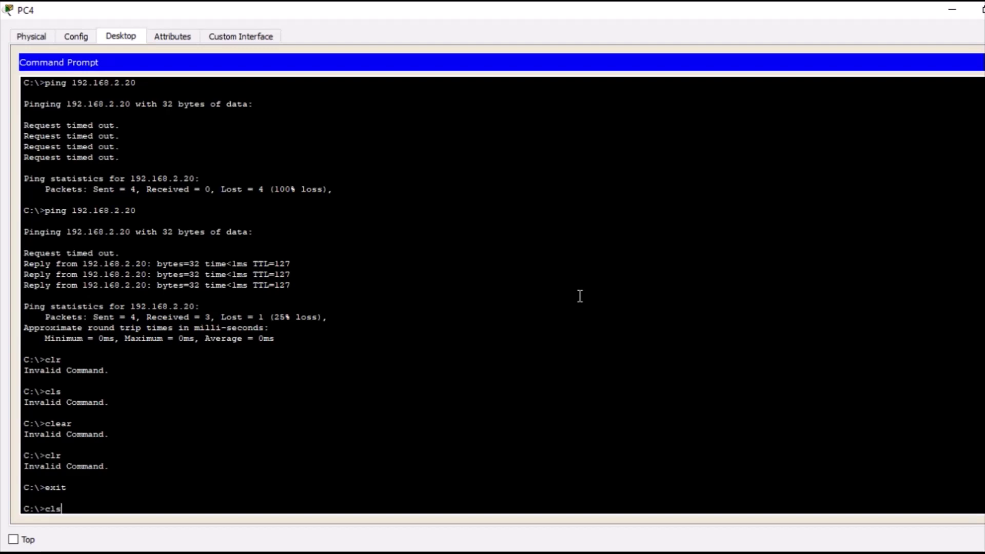
pyautogui.press('Up')
pyautogui.press('Up')
pyautogui.press('Return')
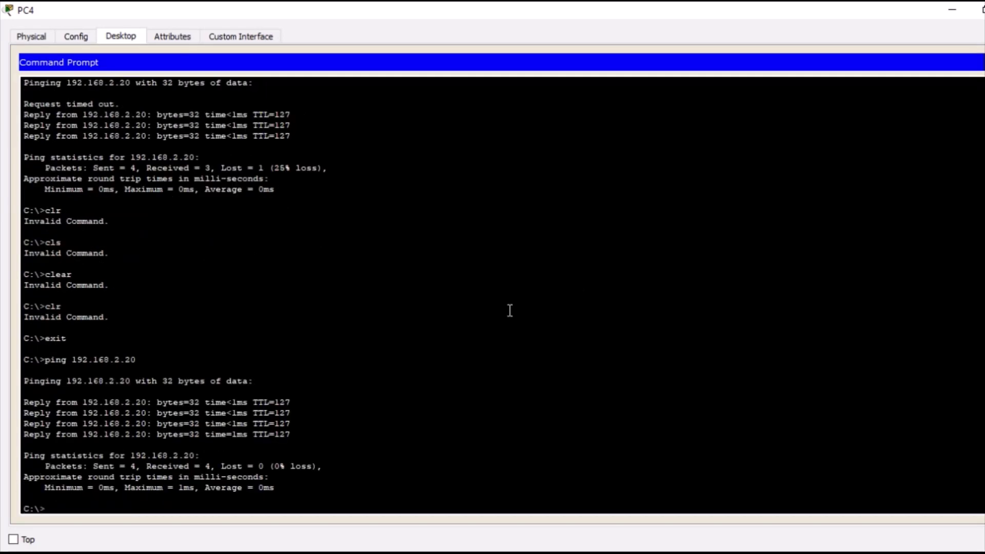
# Compare the replies of the earliest and latest pings to 192.168.2.20 in PC4's command prompt, and close PC4's window
pyautogui.moveTo(72, 402); pyautogui.dragTo(171, 435)
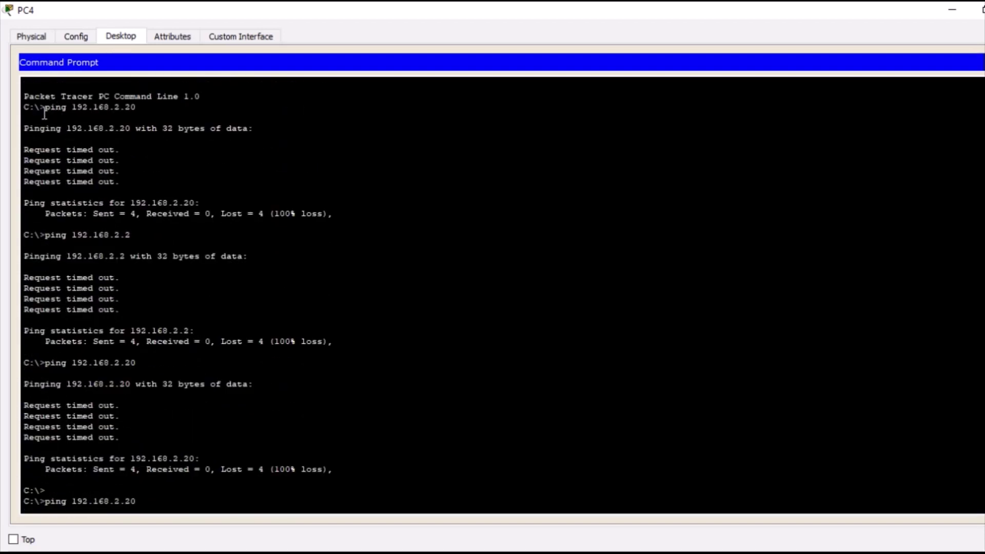
pyautogui.click(43, 112)
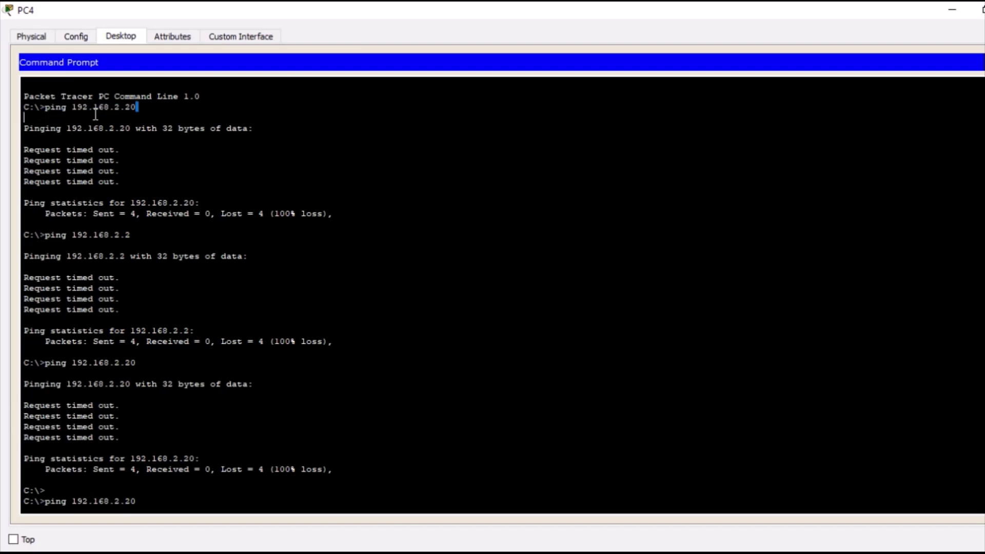
pyautogui.keyDown('shift'); pyautogui.click(45, 108); pyautogui.keyUp('shift')
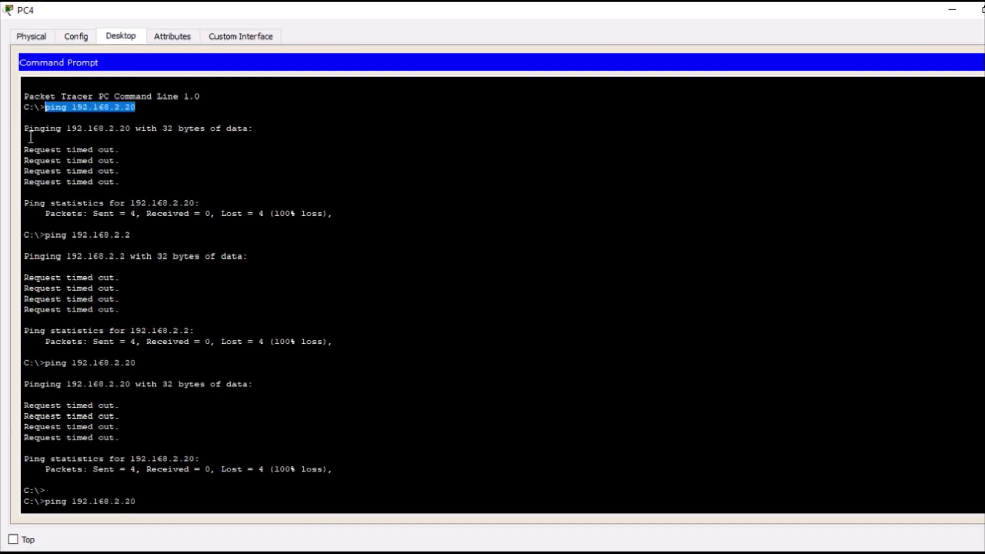
pyautogui.moveTo(23, 146); pyautogui.dragTo(103, 193)
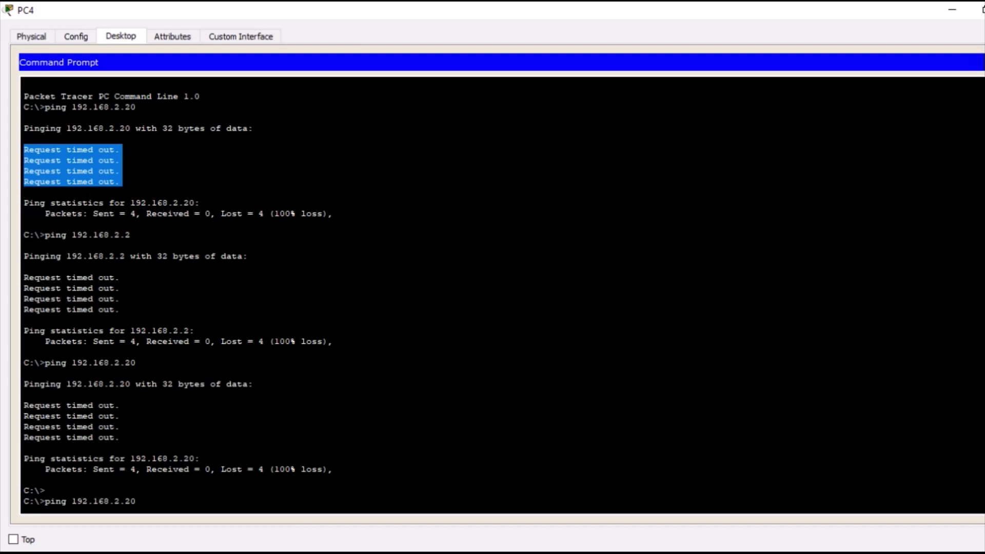
pyautogui.scroll(-13, 502, 295)
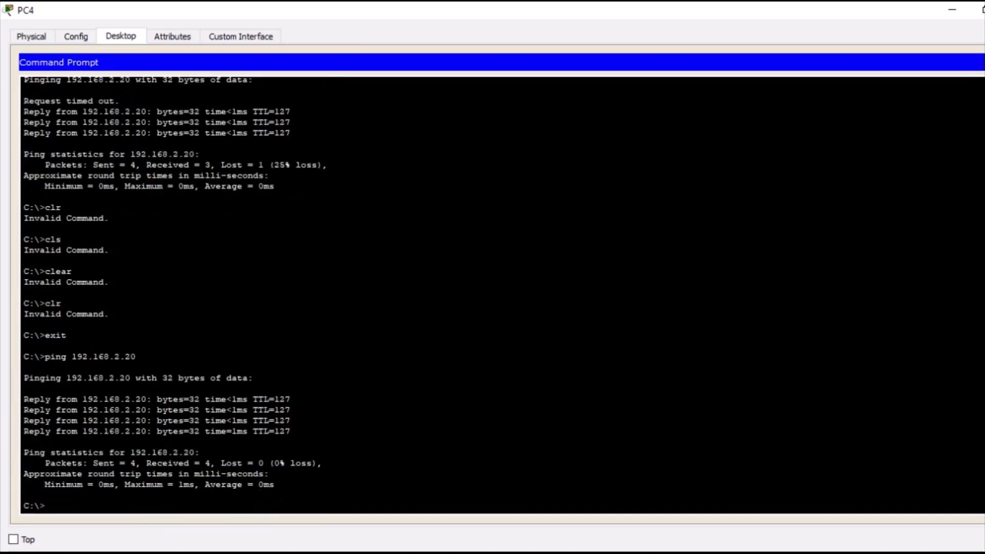
pyautogui.click(978, 63)
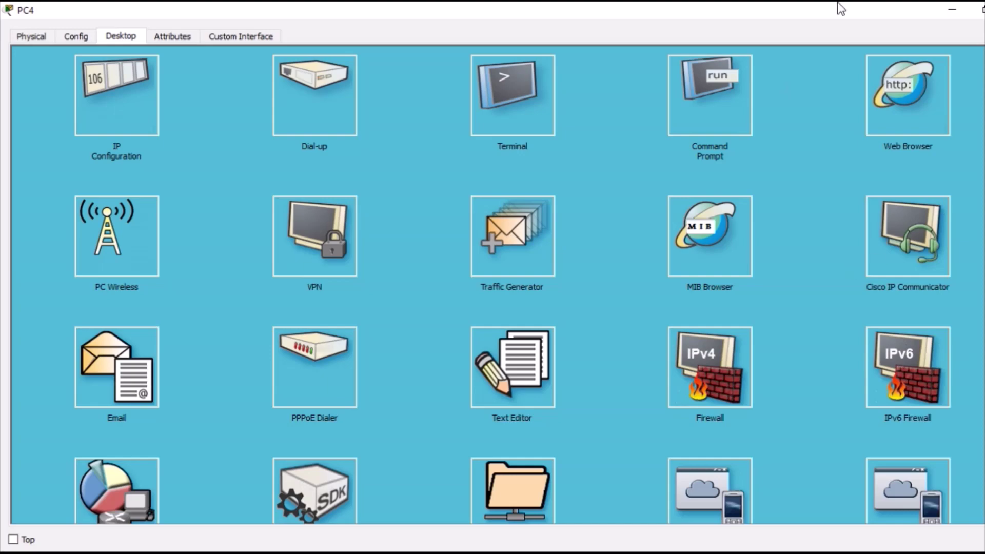
pyautogui.click(981, 9)
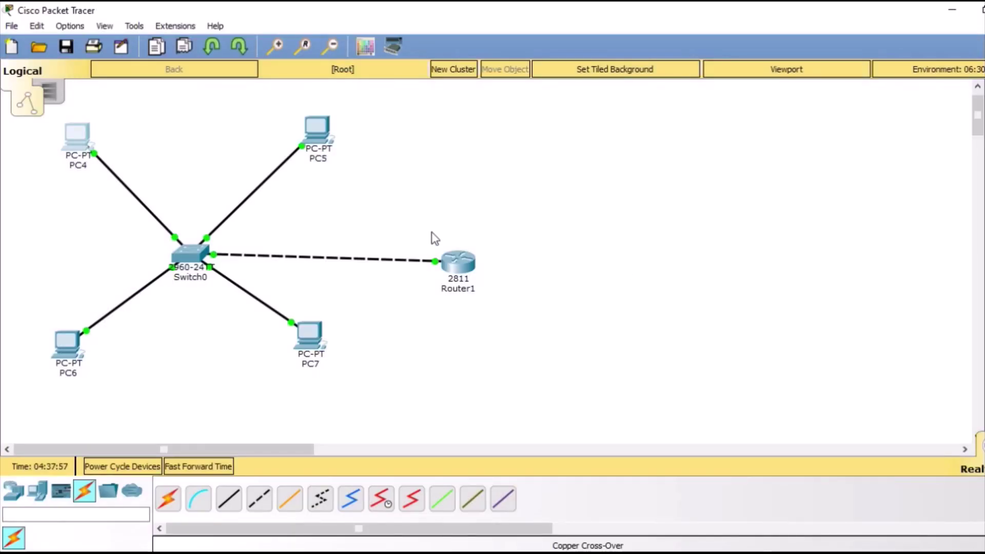